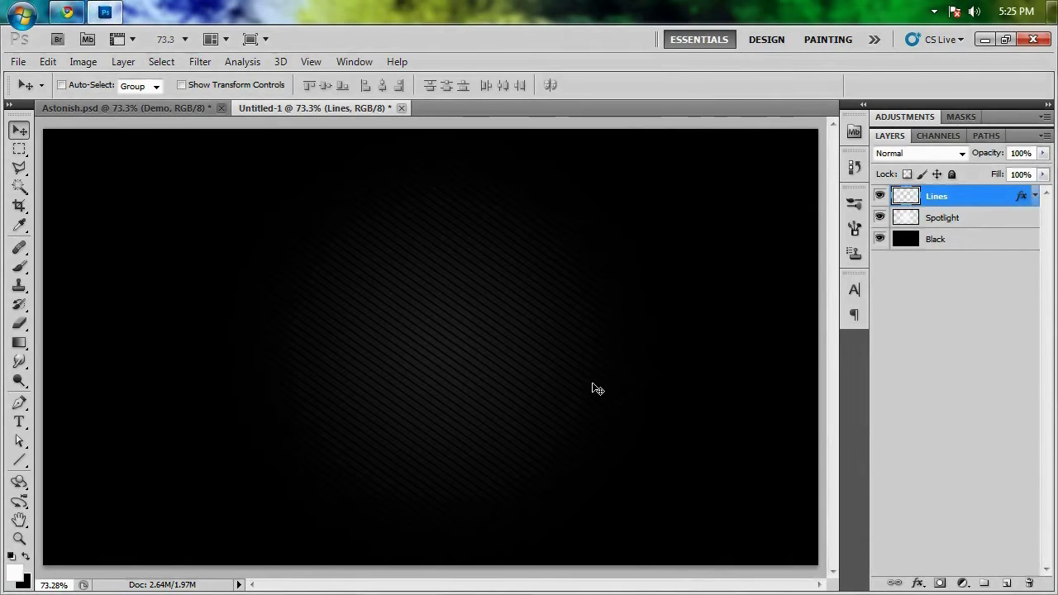
- Start a horizontal text line near the canvas's left edge and set the font size to 300 pt
key("t")
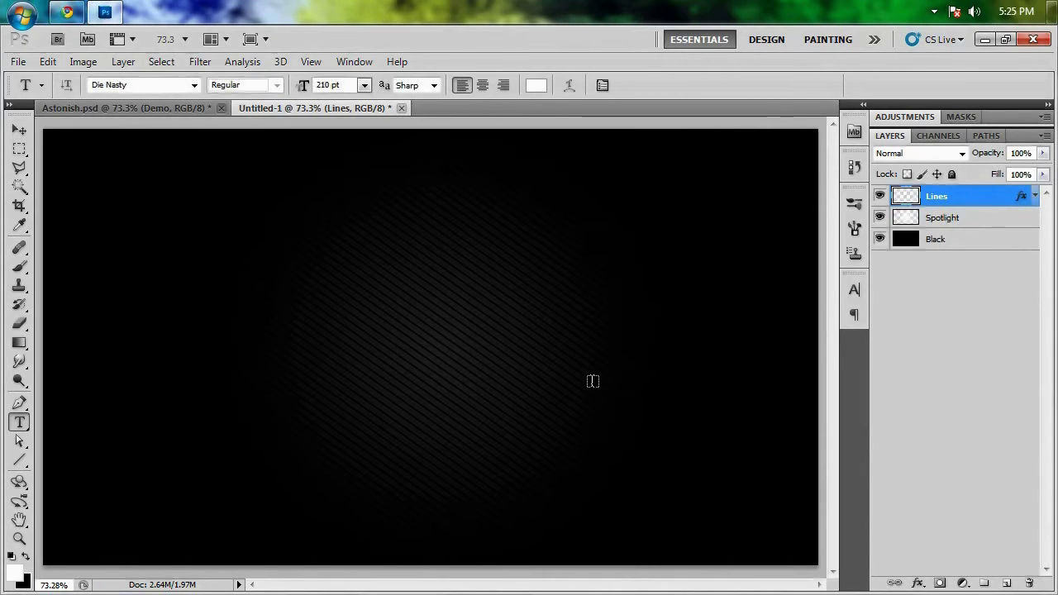
left_click(120, 401)
left_click(365, 86)
left_click(365, 86)
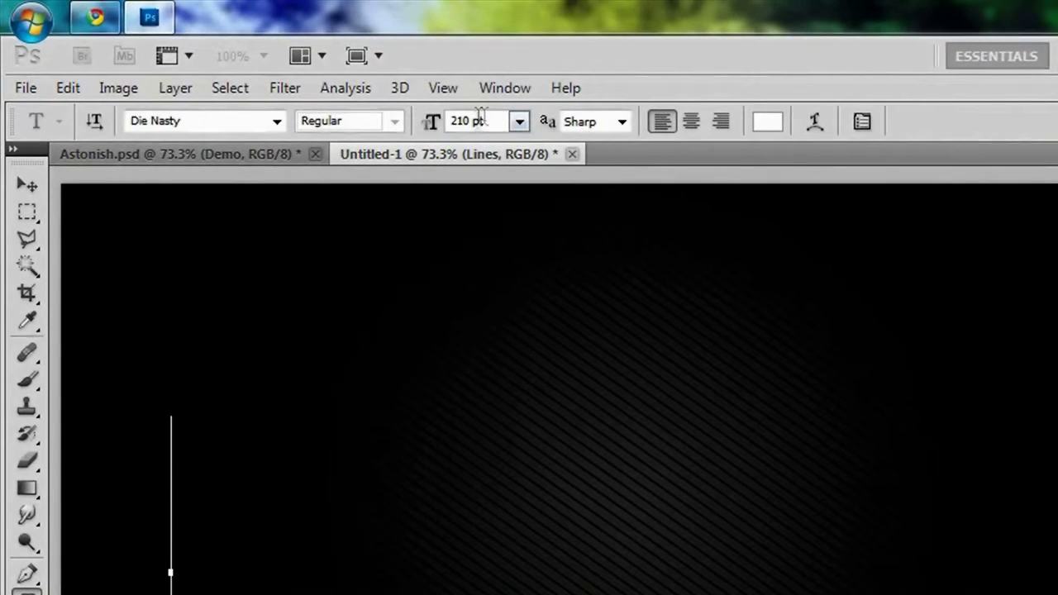
double_click(457, 120)
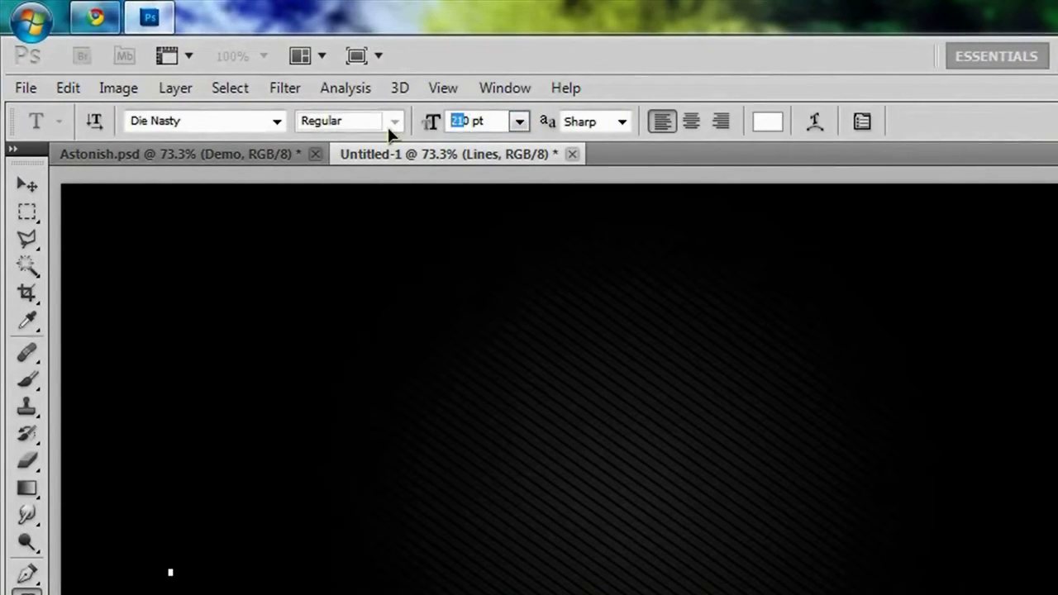
type("0")
type("300")
key("Return")
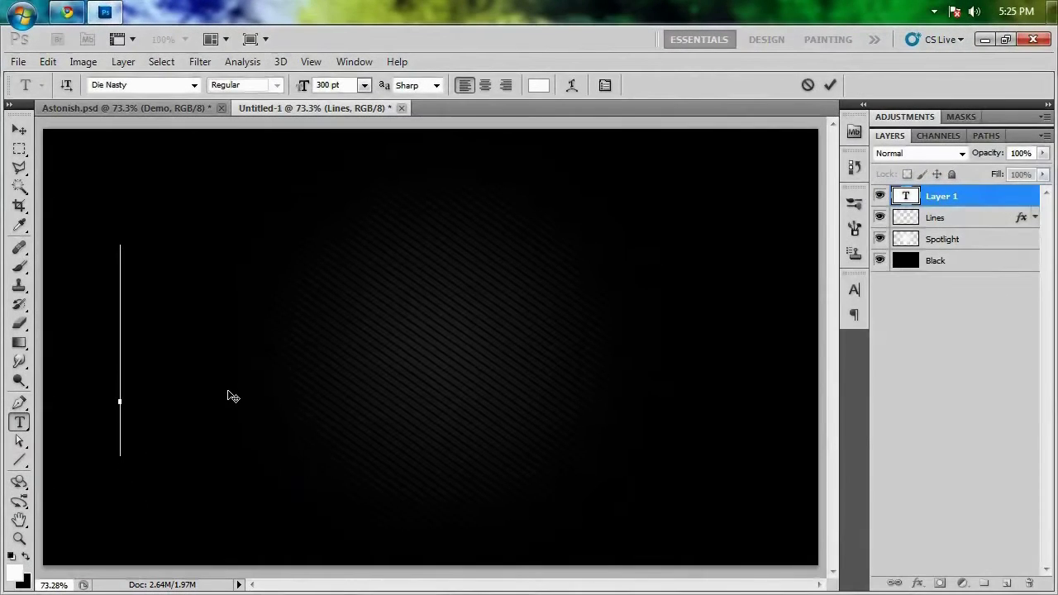
- Enter the word "Astonish" and shift it slightly to the left
type("As")
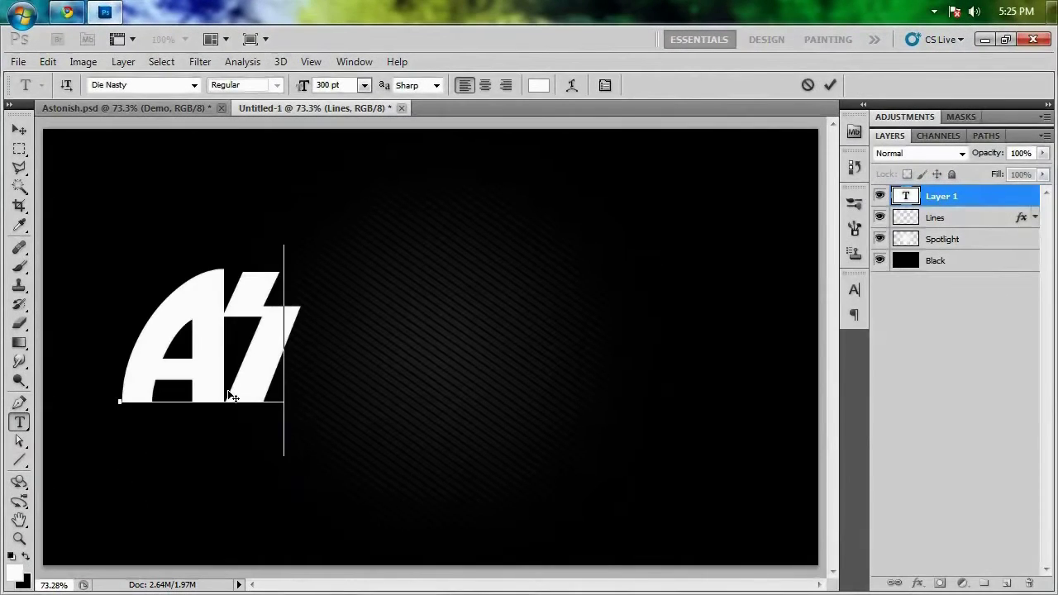
type("tonish")
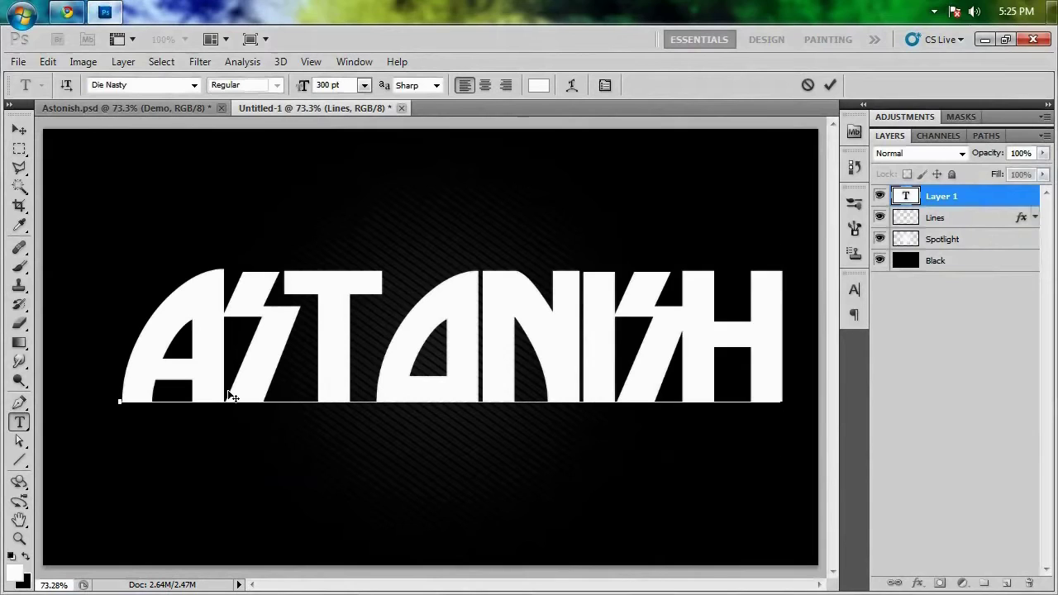
left_click_drag(571, 486, 564, 486)
- Select the whole word and set its character tracking to -50
left_click_drag(147, 344, 835, 356)
left_click(668, 352)
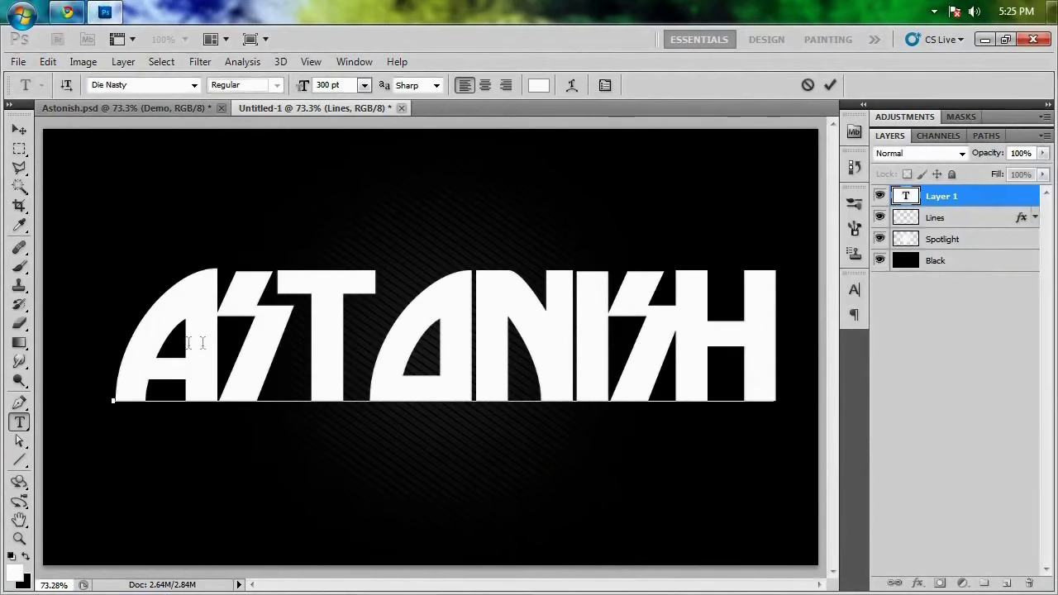
left_click(447, 347)
key("ctrl+a")
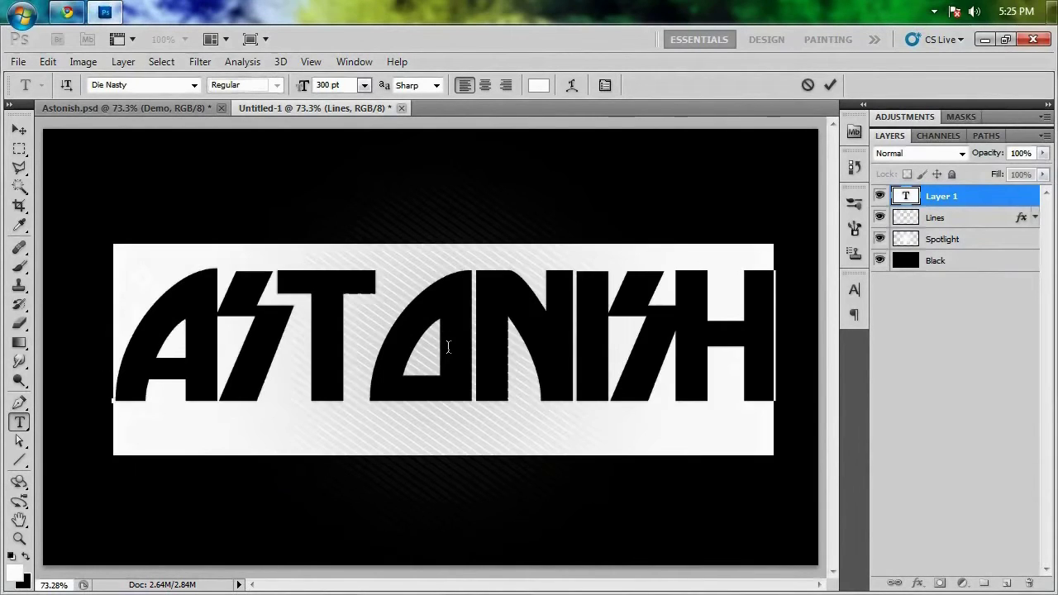
left_click(445, 343)
key("ctrl+a")
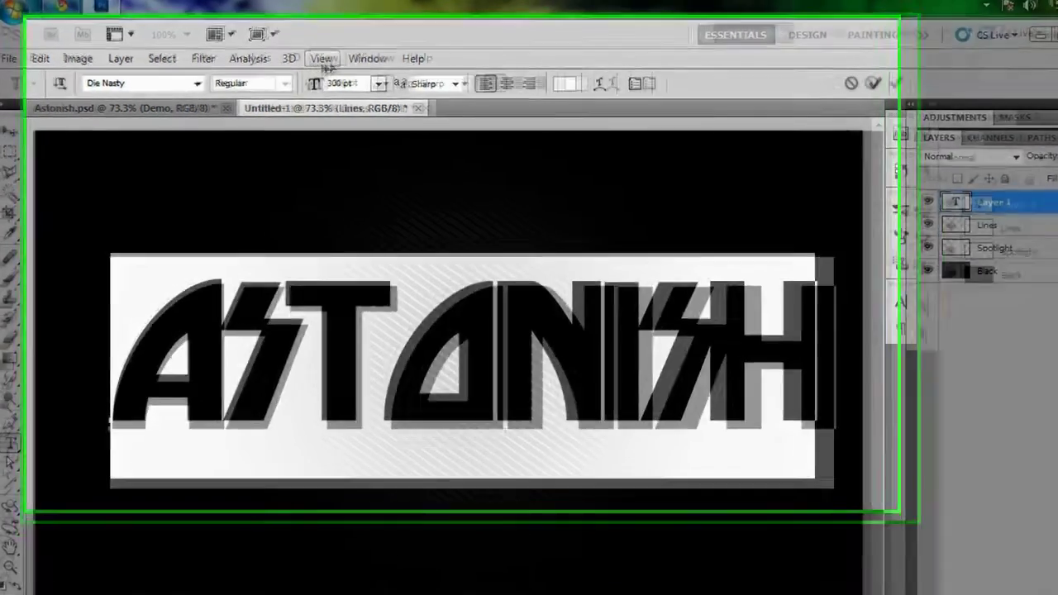
left_click(311, 61)
mouse_move(354, 61)
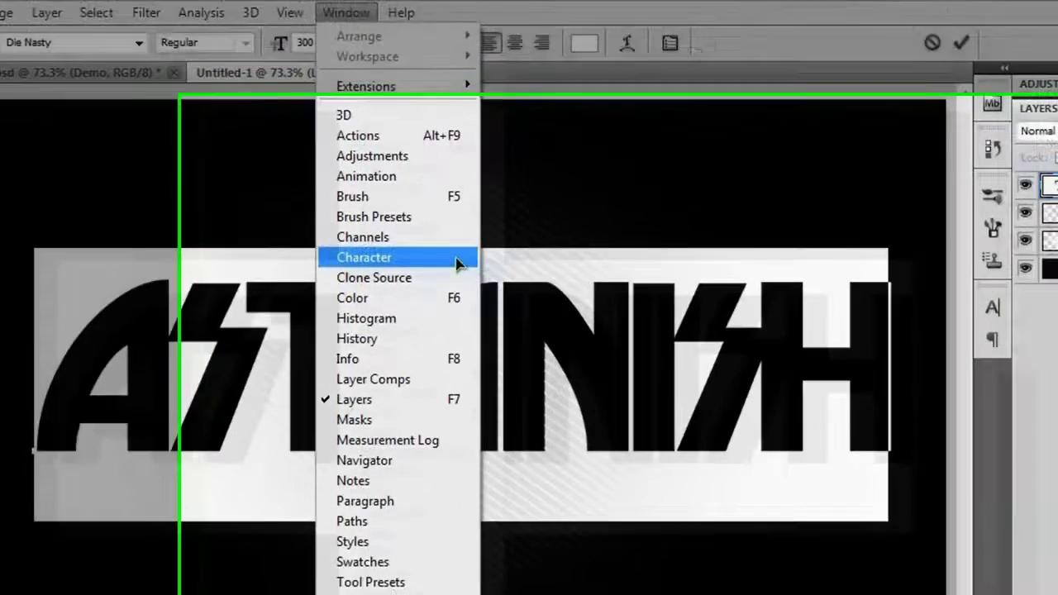
left_click(458, 263)
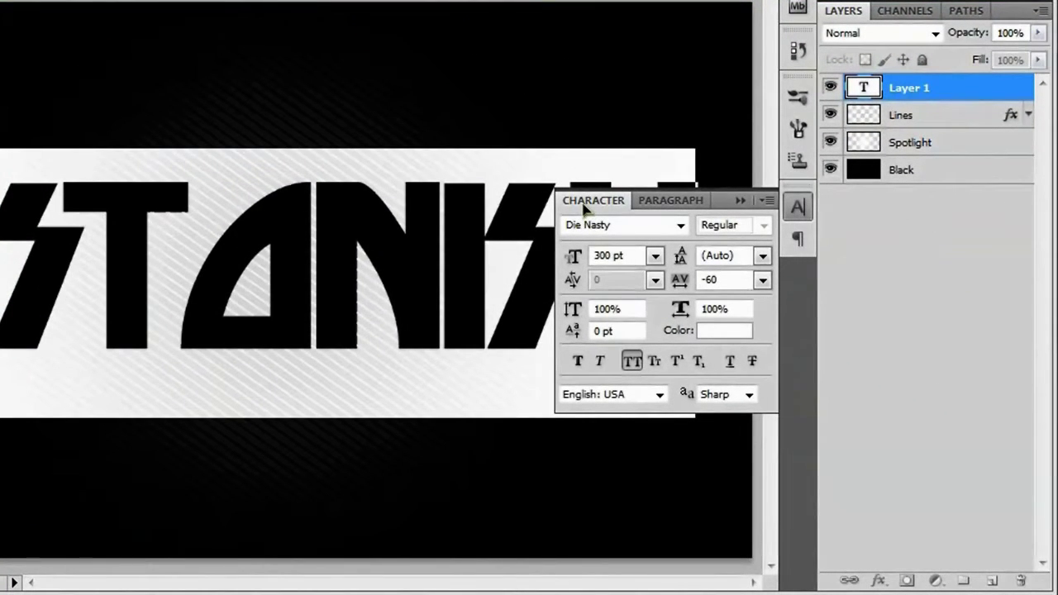
double_click(711, 279)
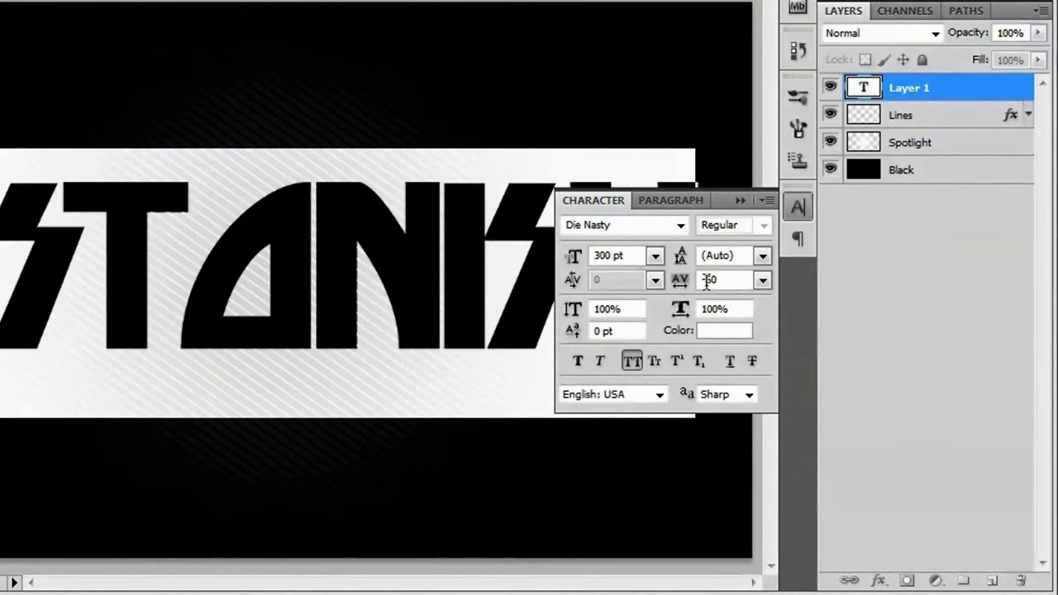
type("50")
left_click(761, 280)
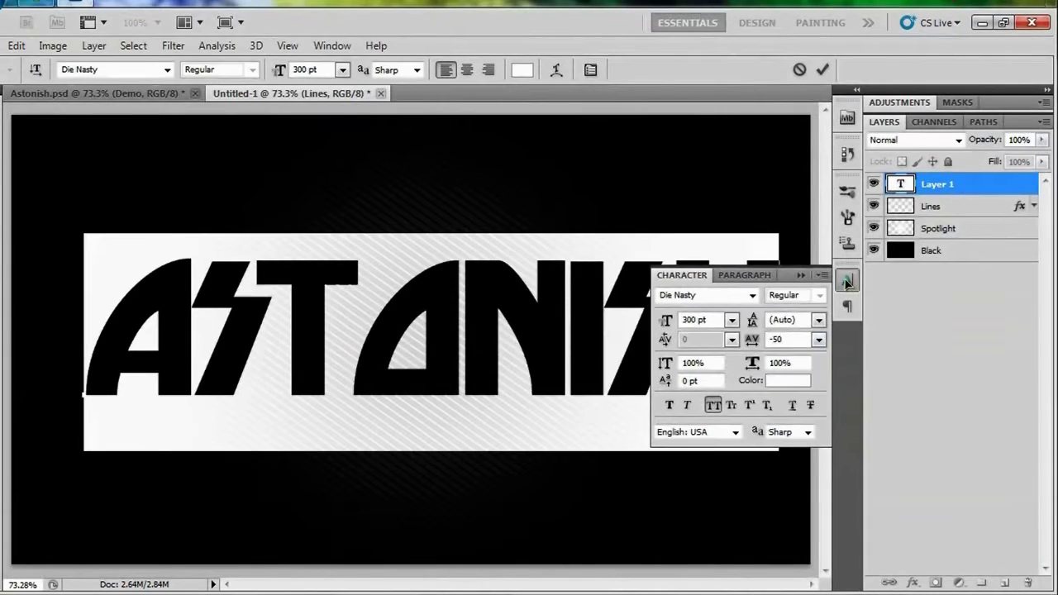
left_click(847, 283)
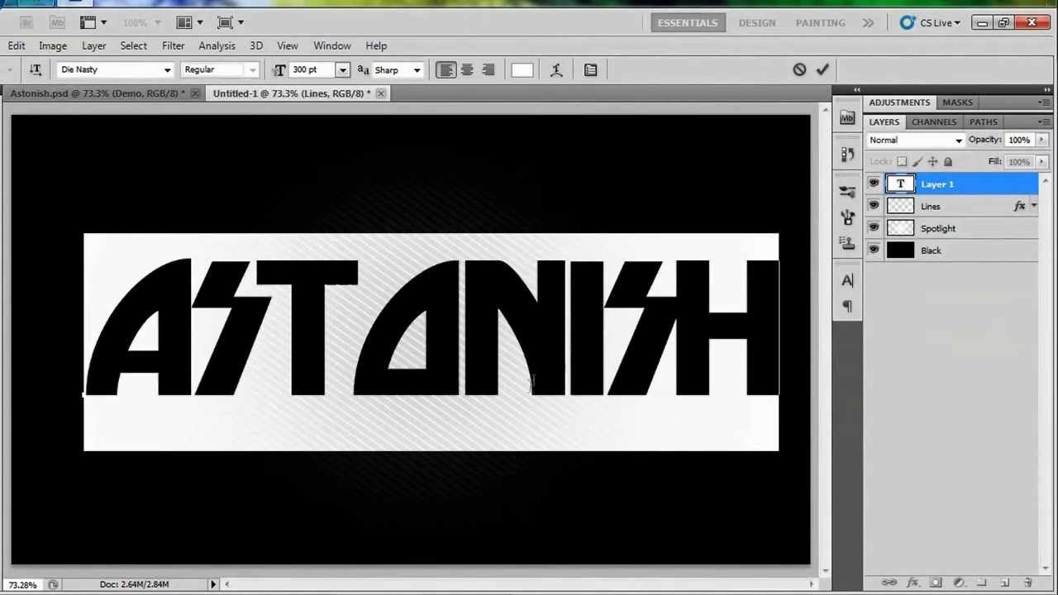
- Select the whole word again and set its character tracking to 0
left_click(765, 342)
left_click_drag(124, 345, 756, 359)
left_click(620, 354)
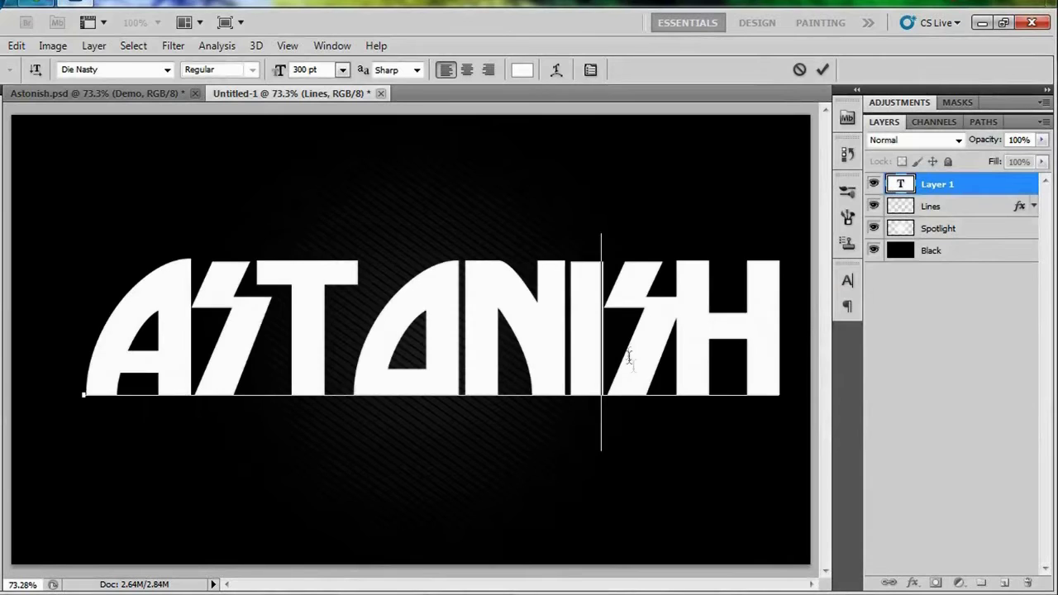
double_click(447, 348)
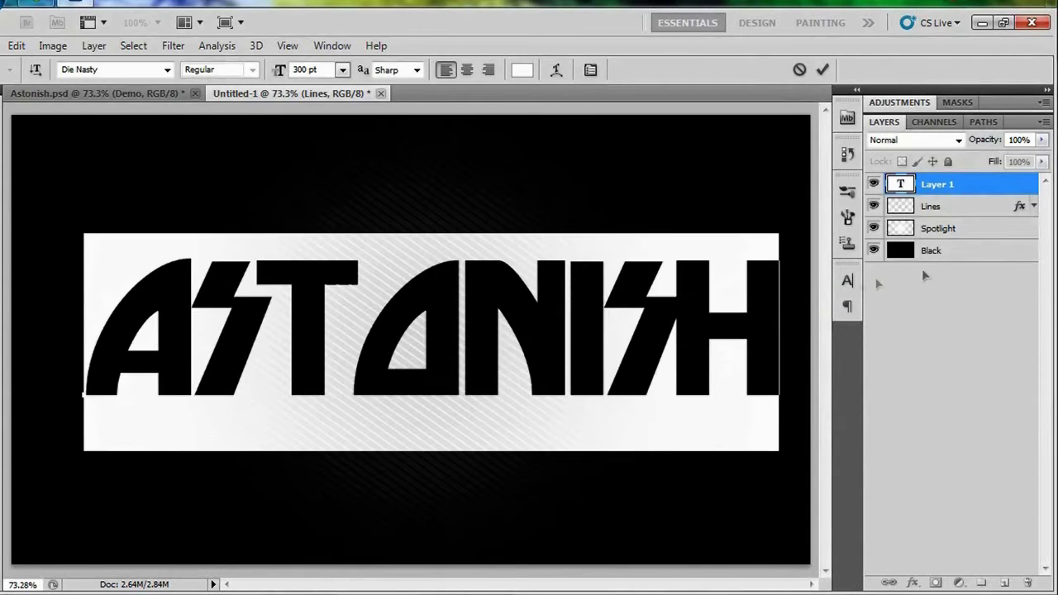
left_click(848, 281)
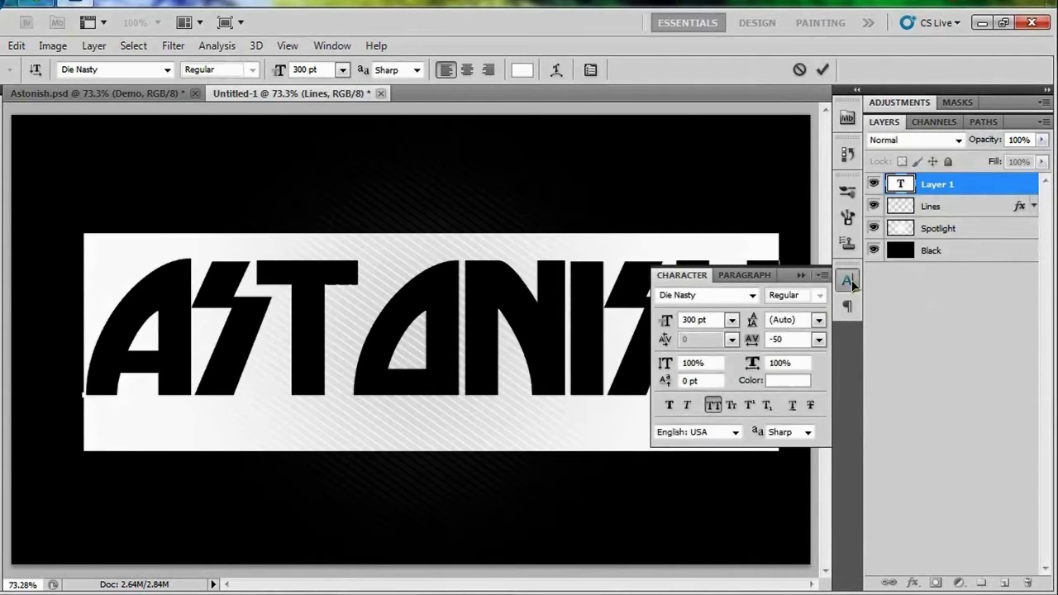
left_click(818, 340)
left_click(815, 192)
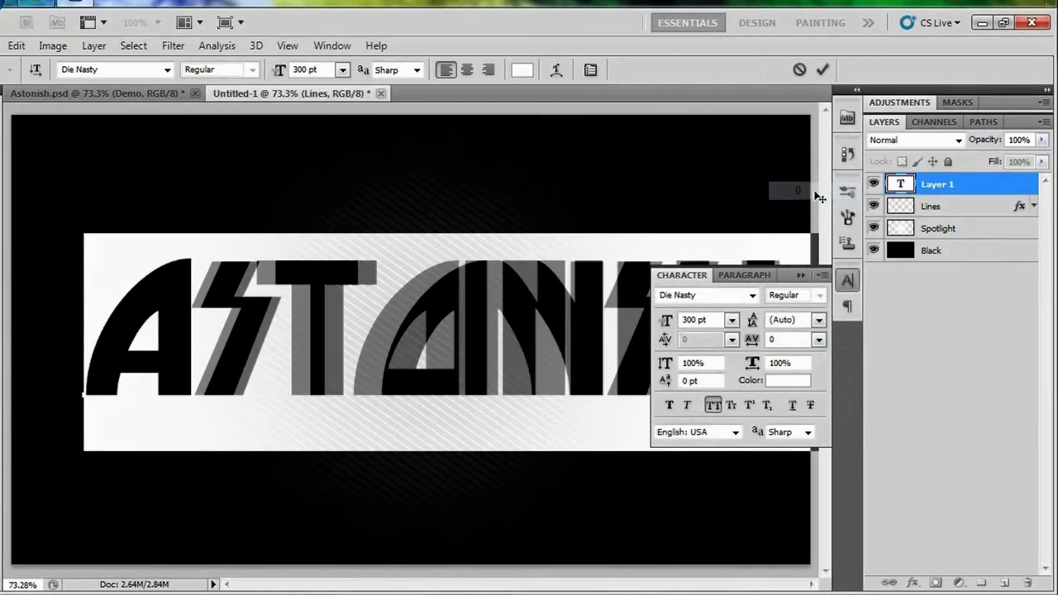
- Move the text up and to the left so the whole word fits on the canvas
left_click_drag(568, 505, 513, 463)
left_click(847, 280)
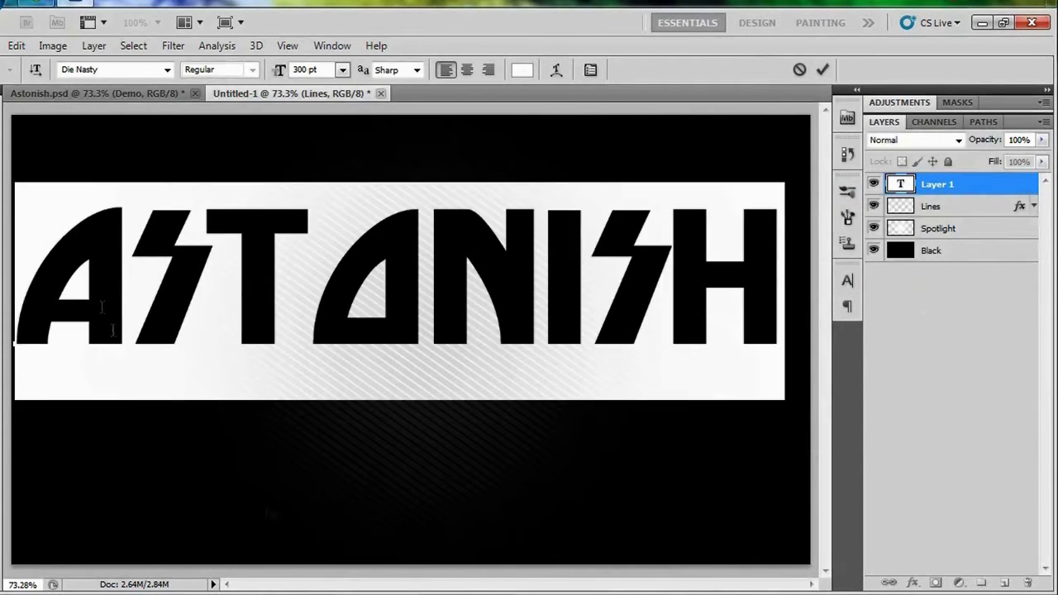
left_click_drag(356, 519, 371, 525)
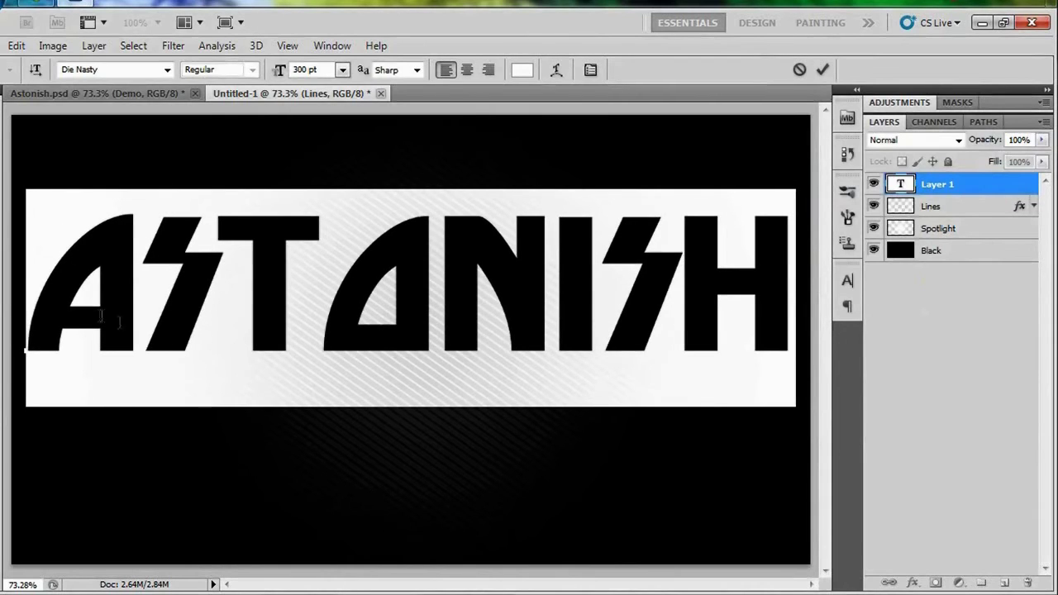
- Tighten the word's character tracking to -25
left_click(848, 280)
left_click_drag(761, 340, 755, 342)
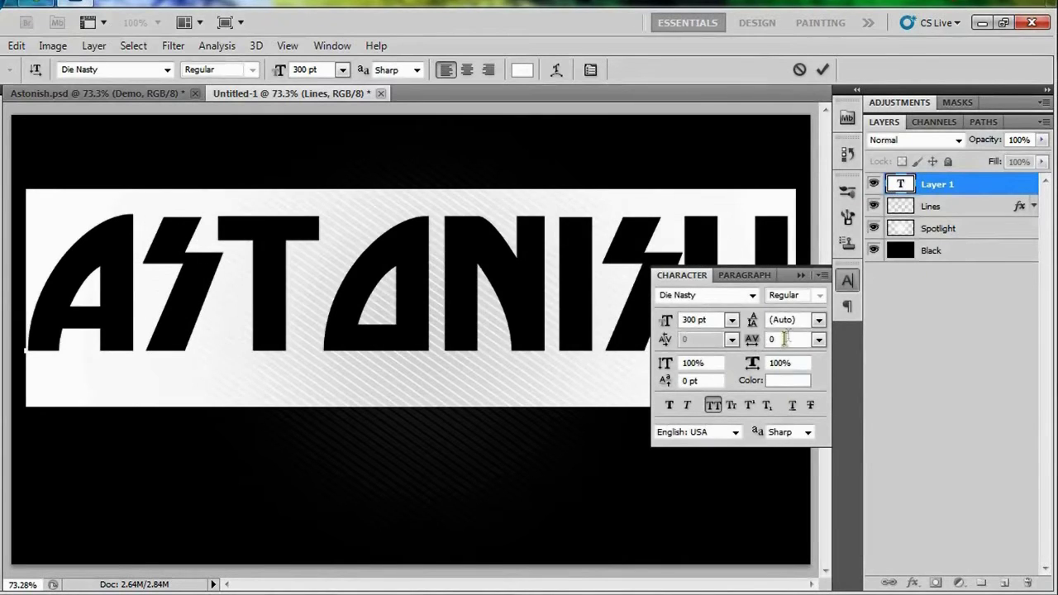
left_click(818, 342)
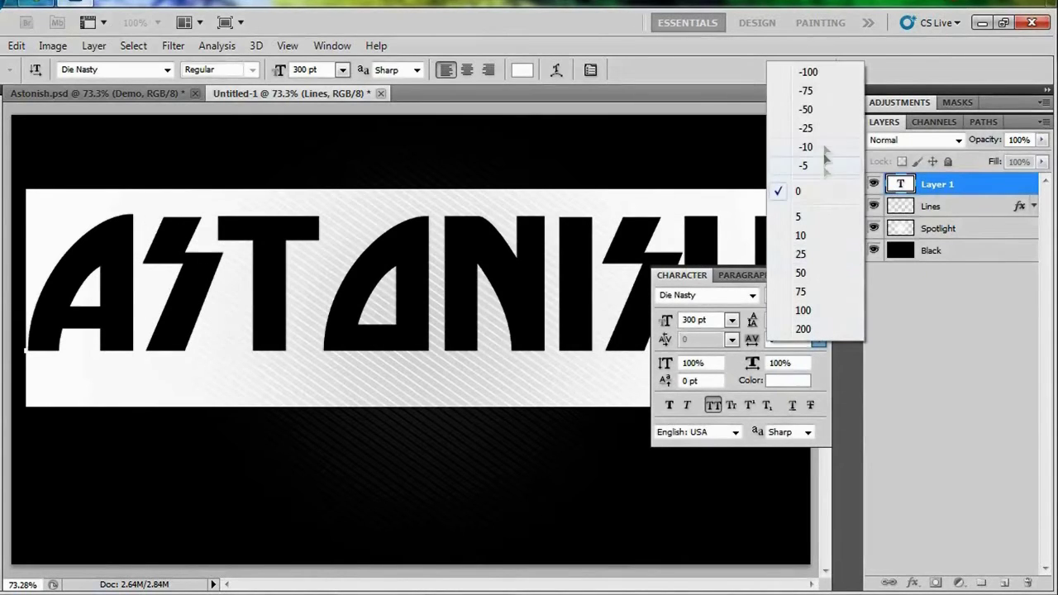
left_click(806, 129)
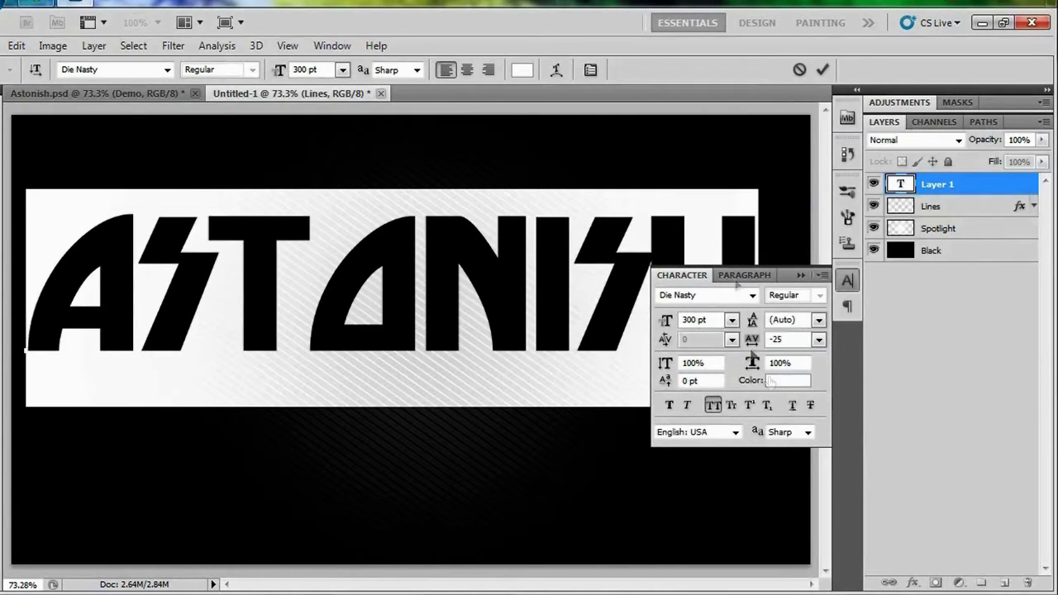
- Set the word's tracking to -10, commit the text and move it down to the canvas's middle
left_click(818, 340)
left_click(815, 152)
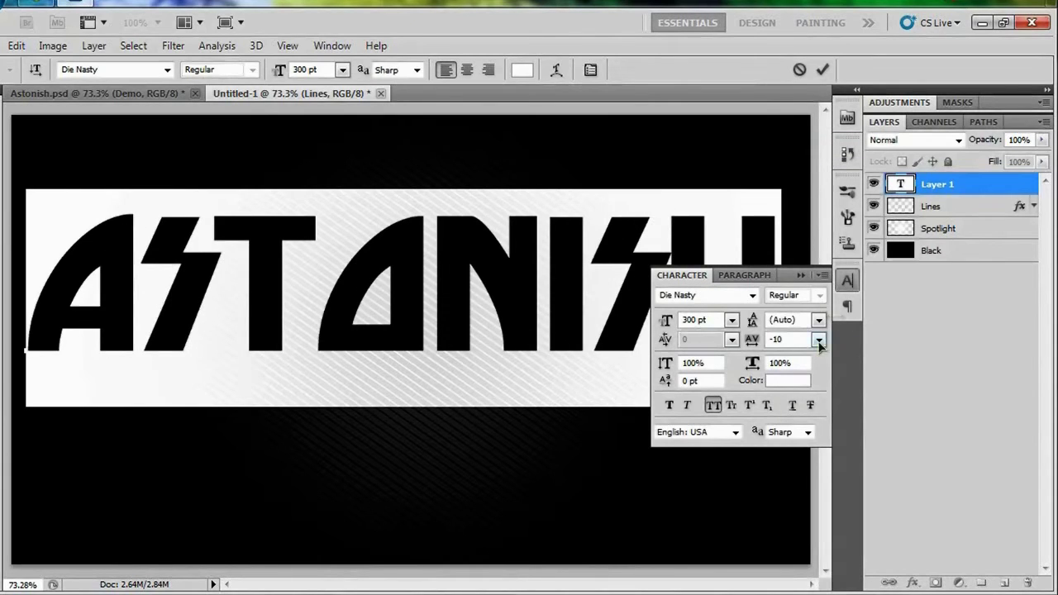
left_click(848, 281)
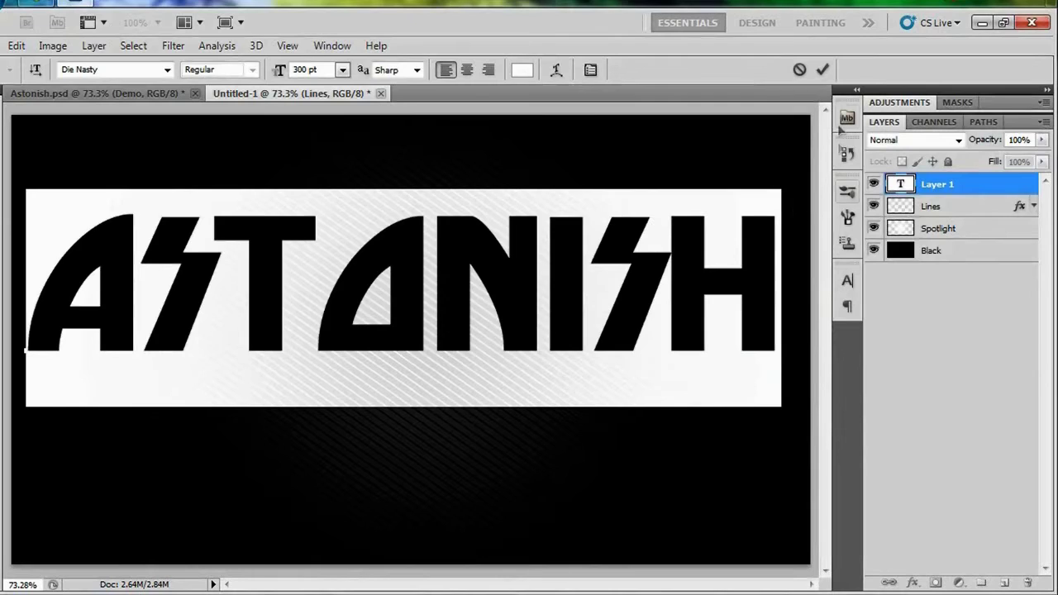
left_click(822, 70)
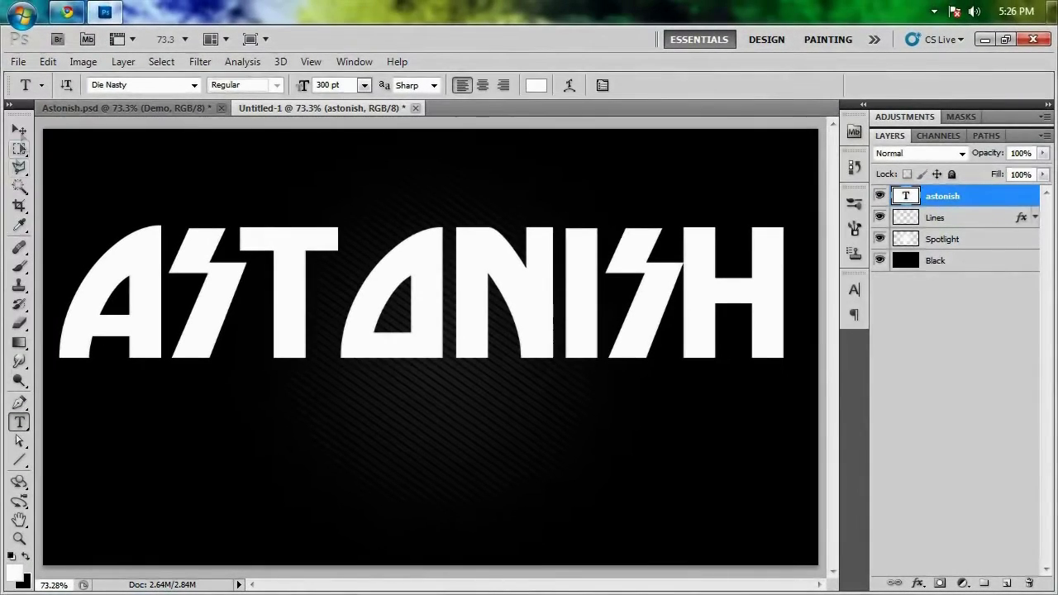
left_click(19, 129)
left_click_drag(387, 308, 397, 370)
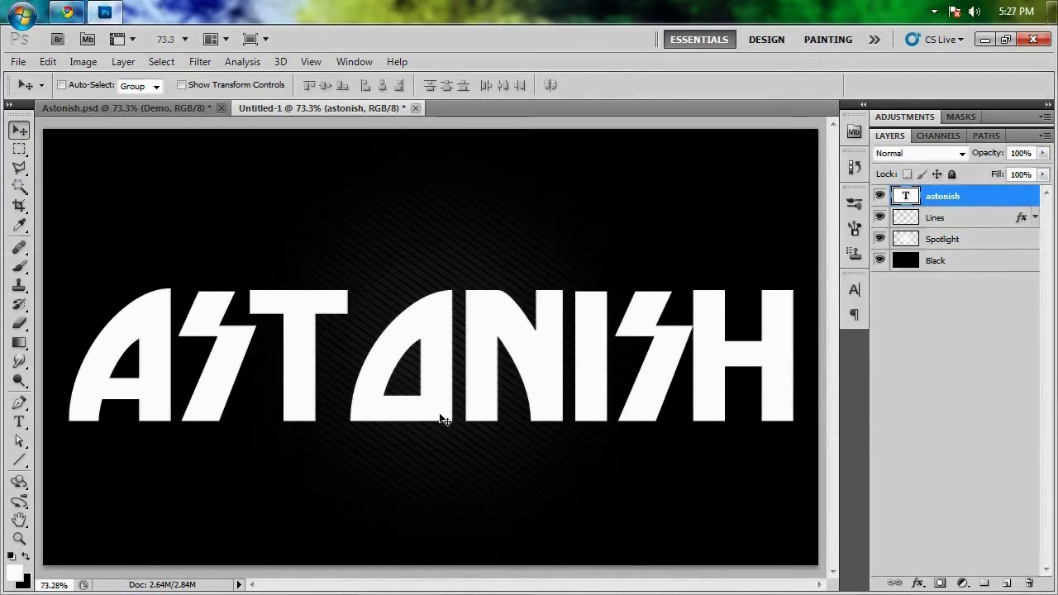
- Switch to the Astonish.psd document and expand its Demo layer group, dismissing the update notification
left_click(156, 109)
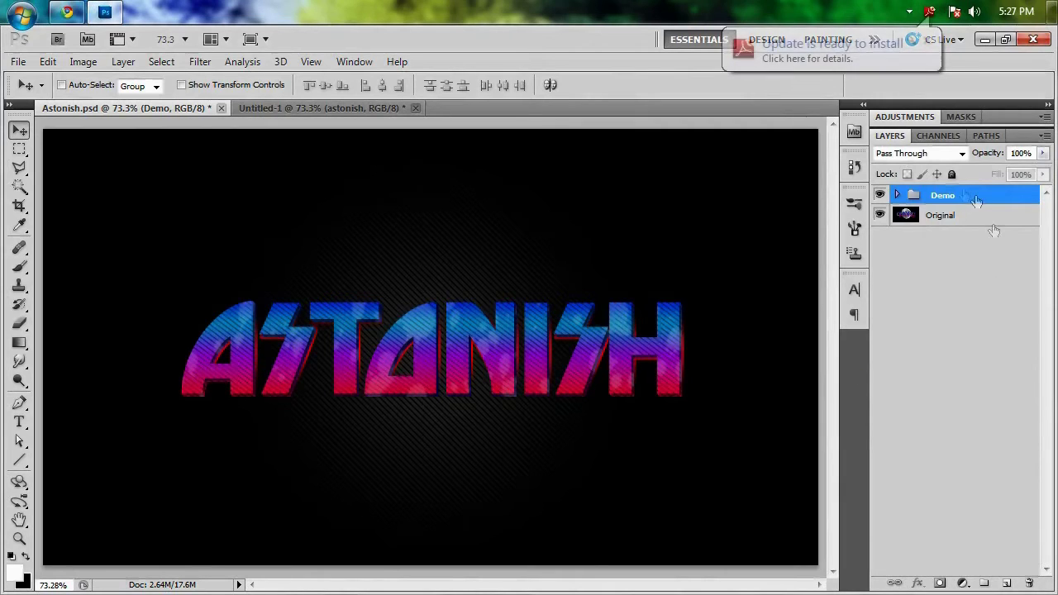
left_click(897, 196)
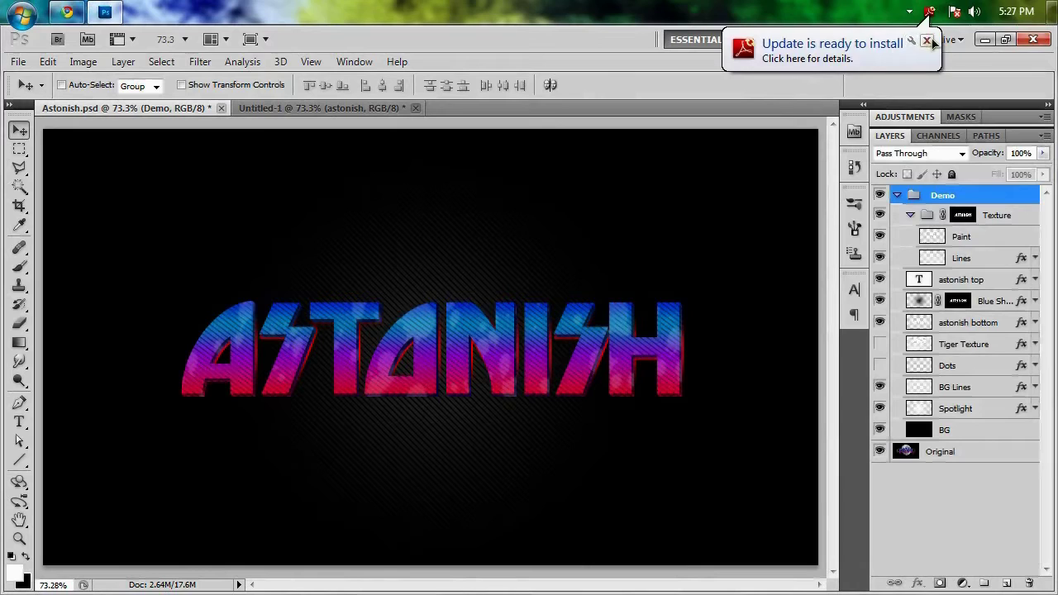
left_click(926, 41)
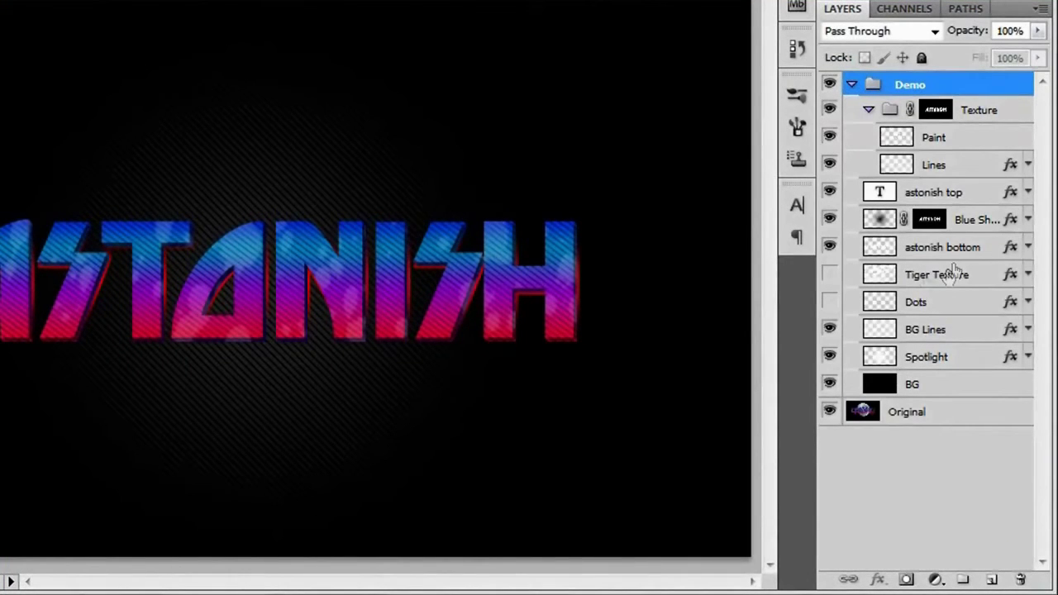
- Copy the layer style of the "astonish top" text layer after toggling its visibility off and on
left_click(942, 195)
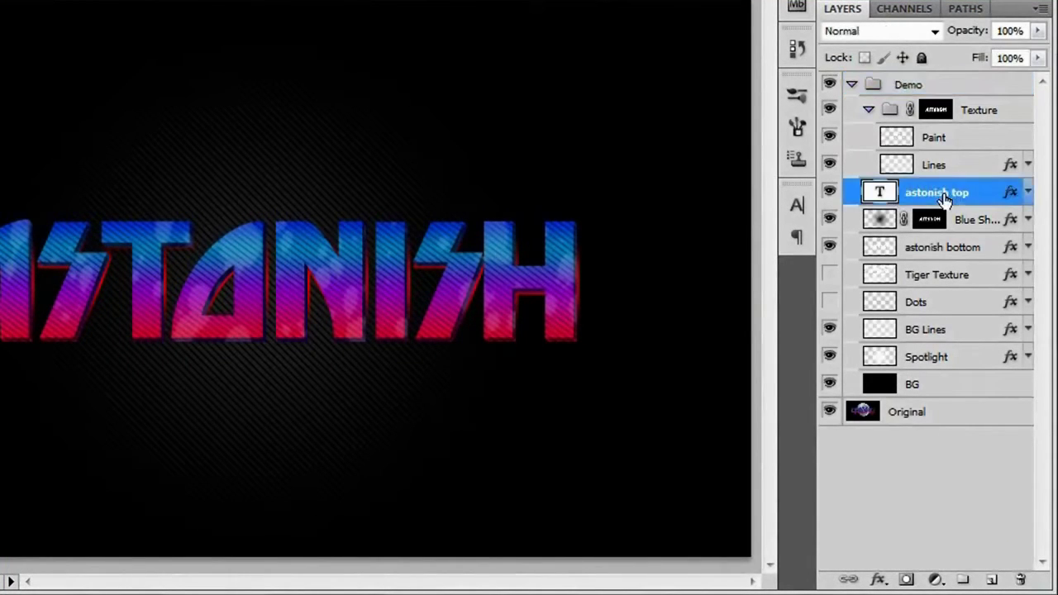
left_click(830, 193)
left_click(830, 193)
right_click(1012, 195)
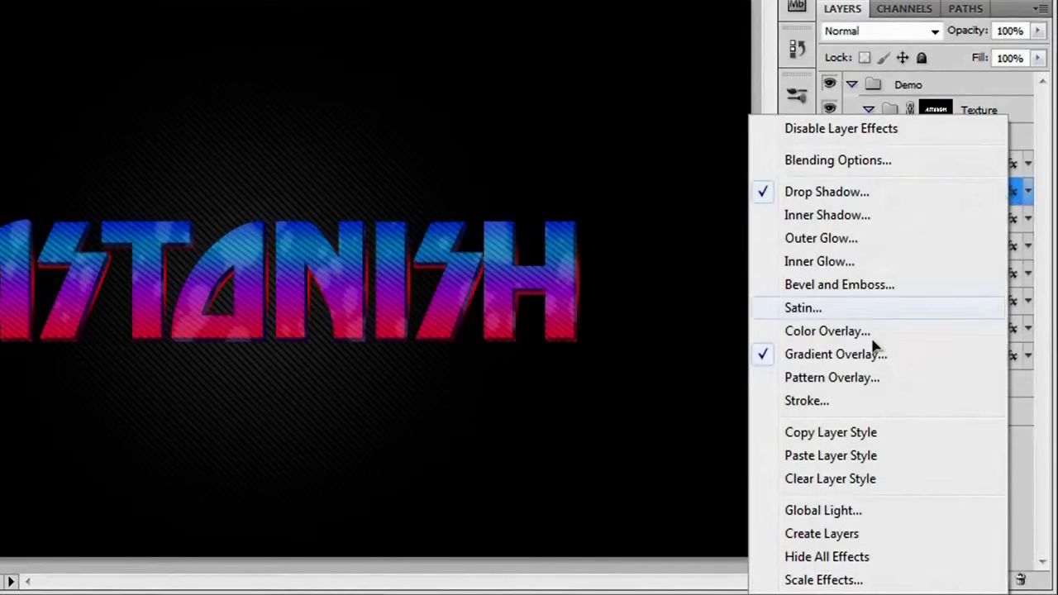
left_click(916, 434)
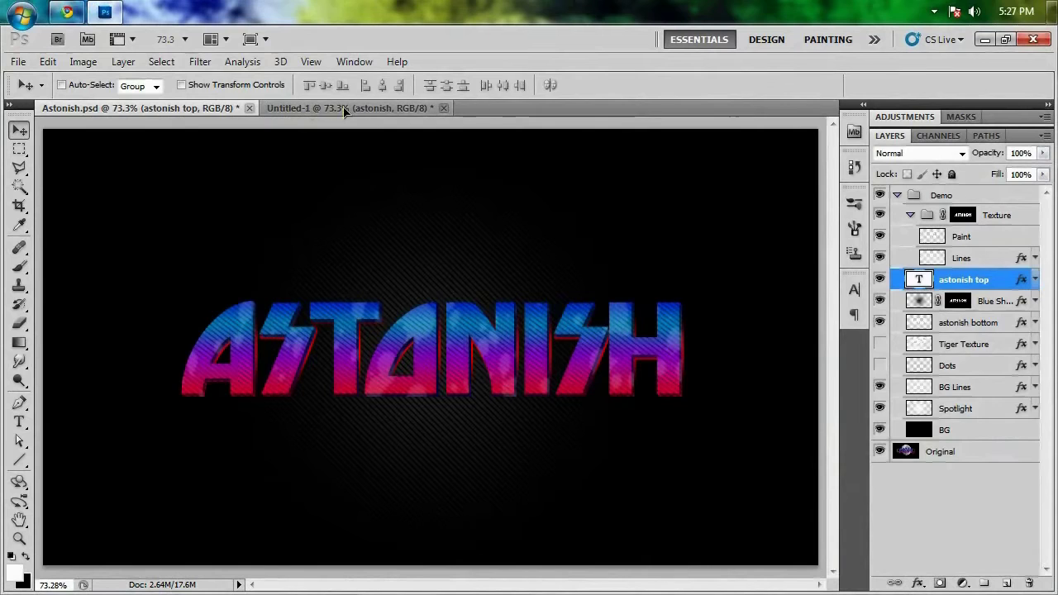
- Switch to the Untitled-1 document and paste the copied layer style onto the "astonish" text layer
left_click(345, 110)
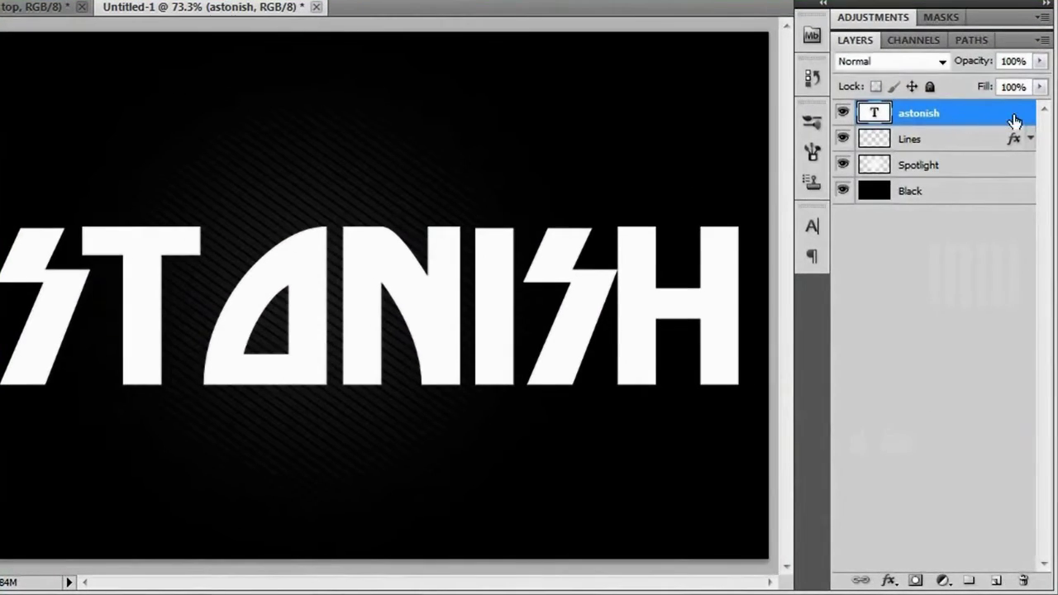
right_click(1013, 118)
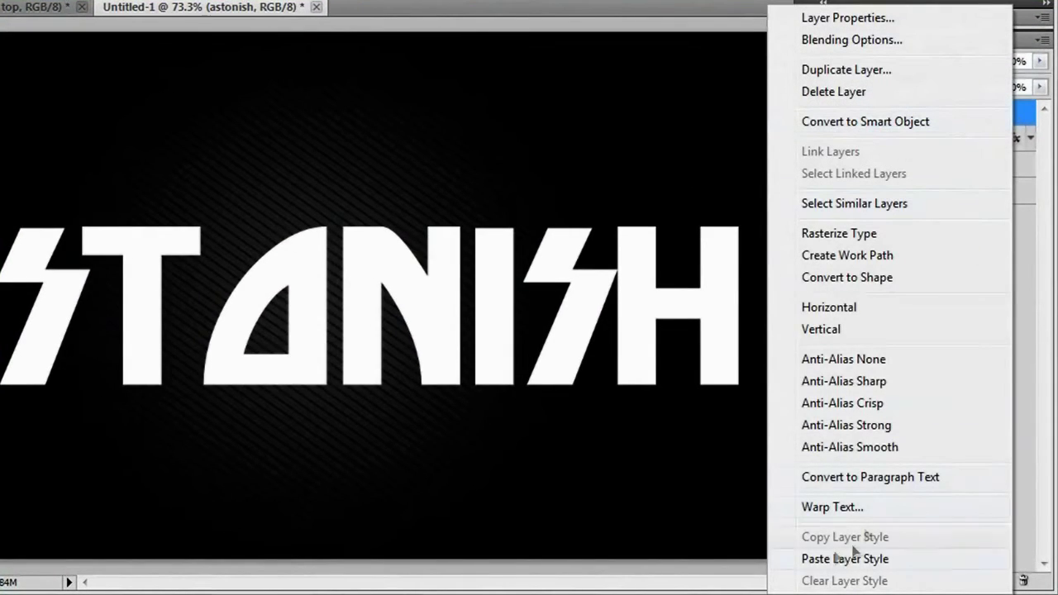
left_click(950, 562)
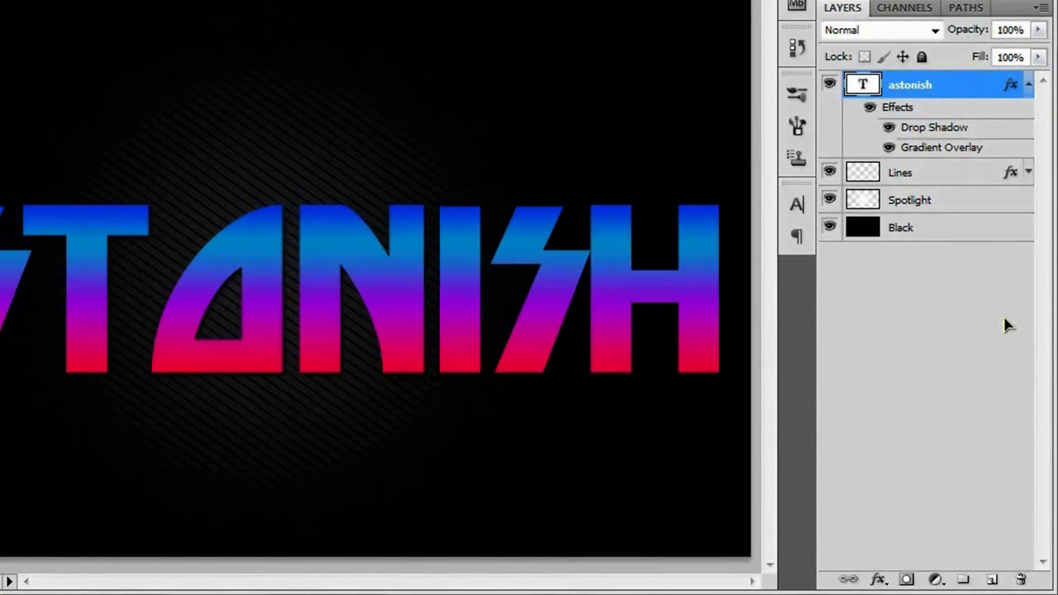
- Open the text's Gradient Overlay in the Gradient Editor and examine the dark blue end stop's location and RGB color
double_click(949, 155)
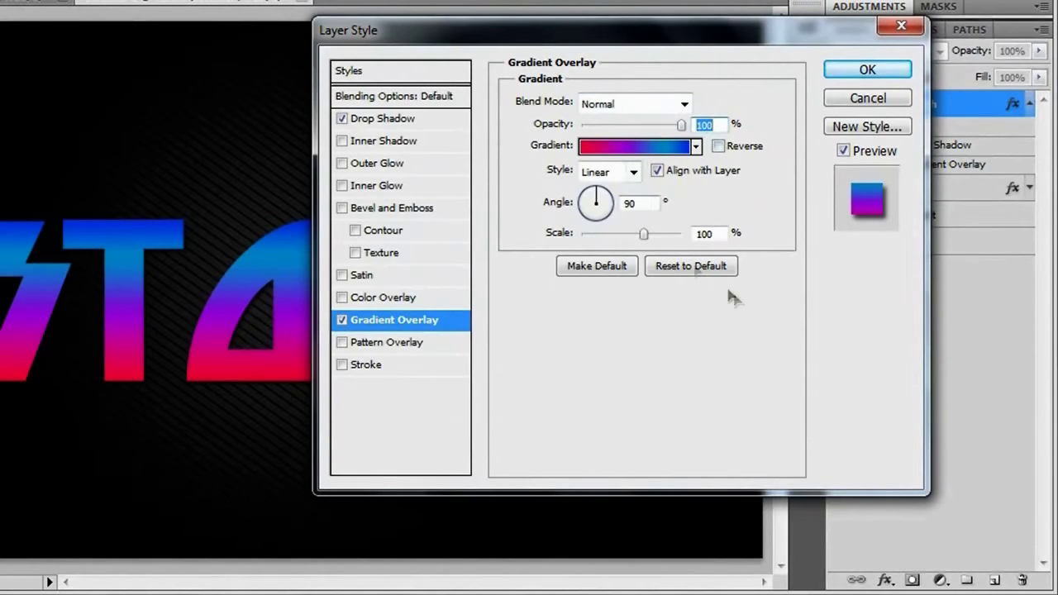
left_click(661, 147)
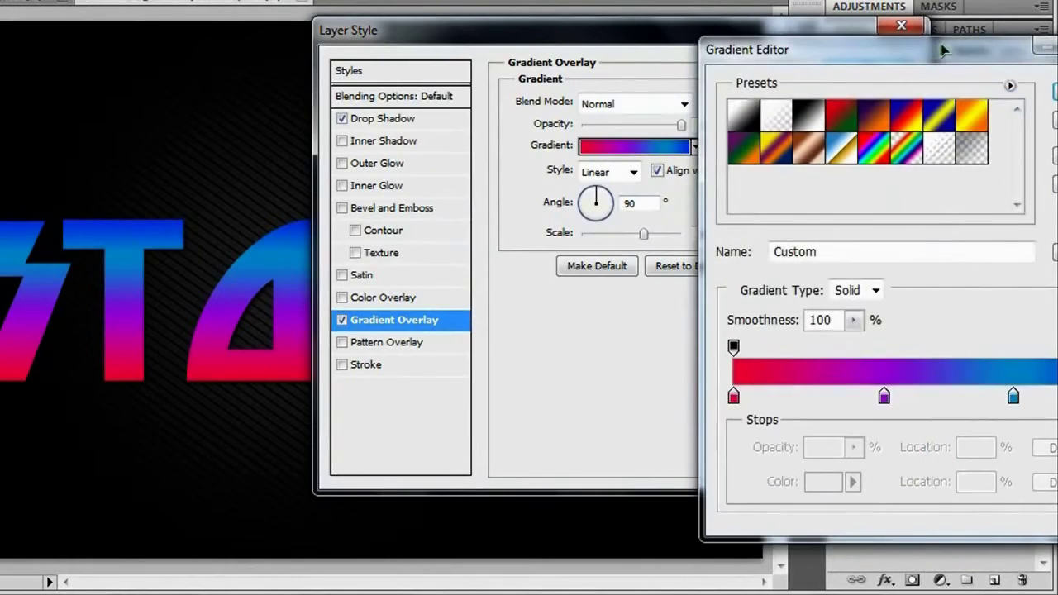
left_click_drag(946, 50, 697, 29)
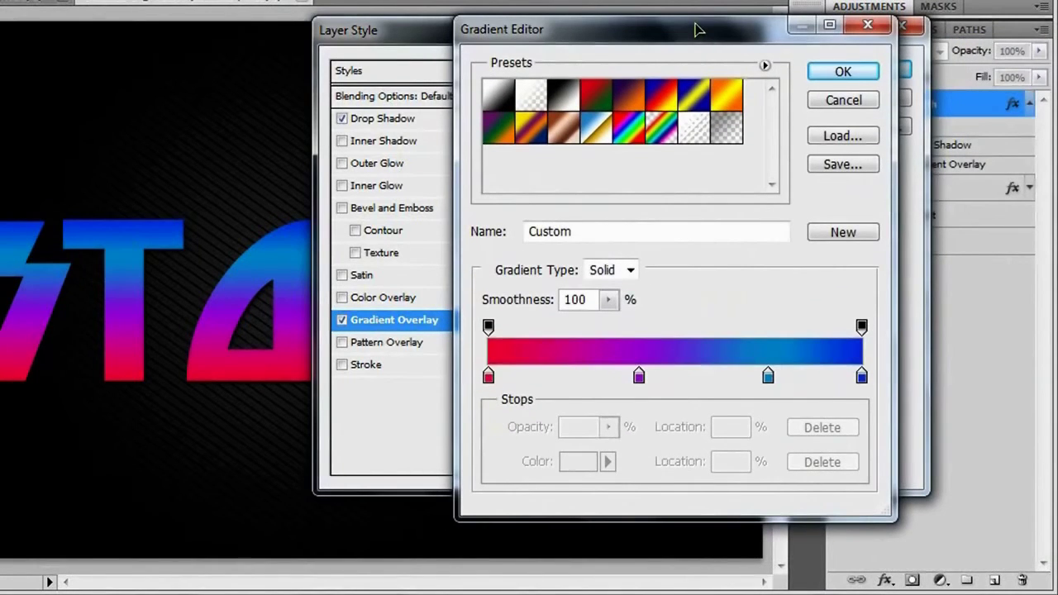
left_click(862, 378)
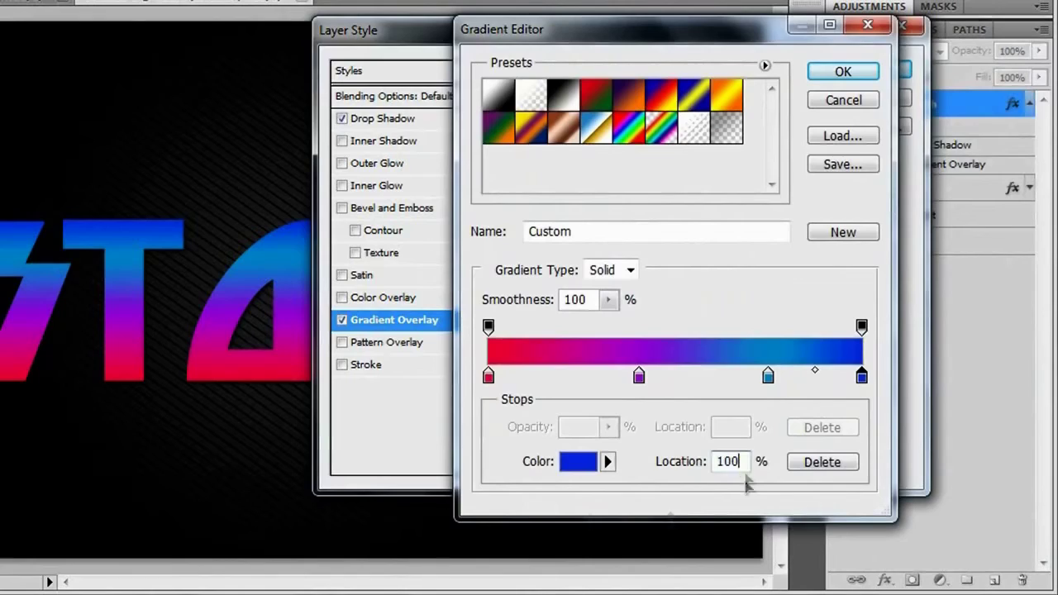
left_click(578, 468)
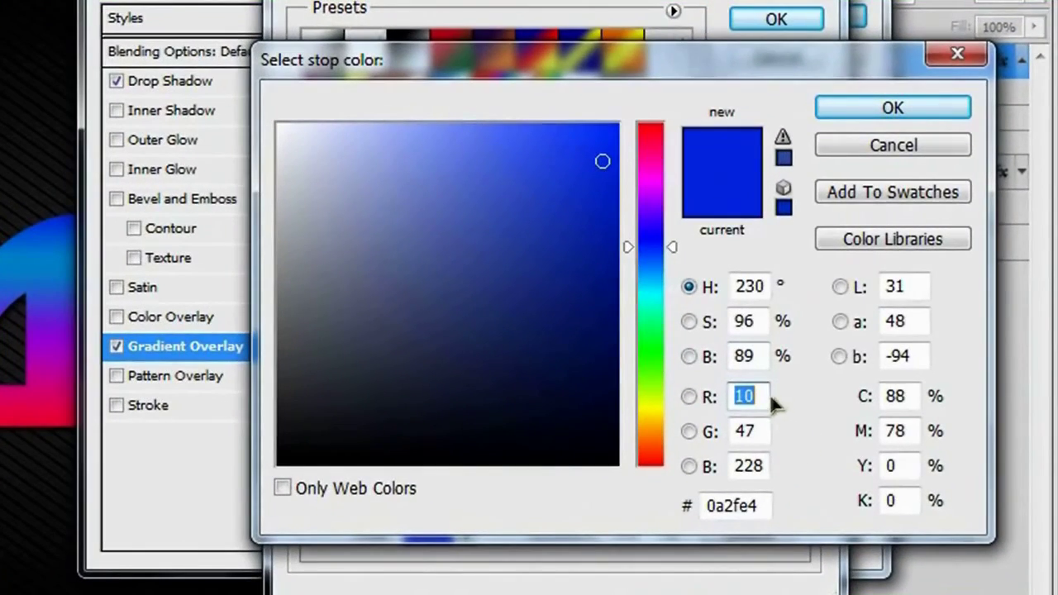
left_click(763, 431)
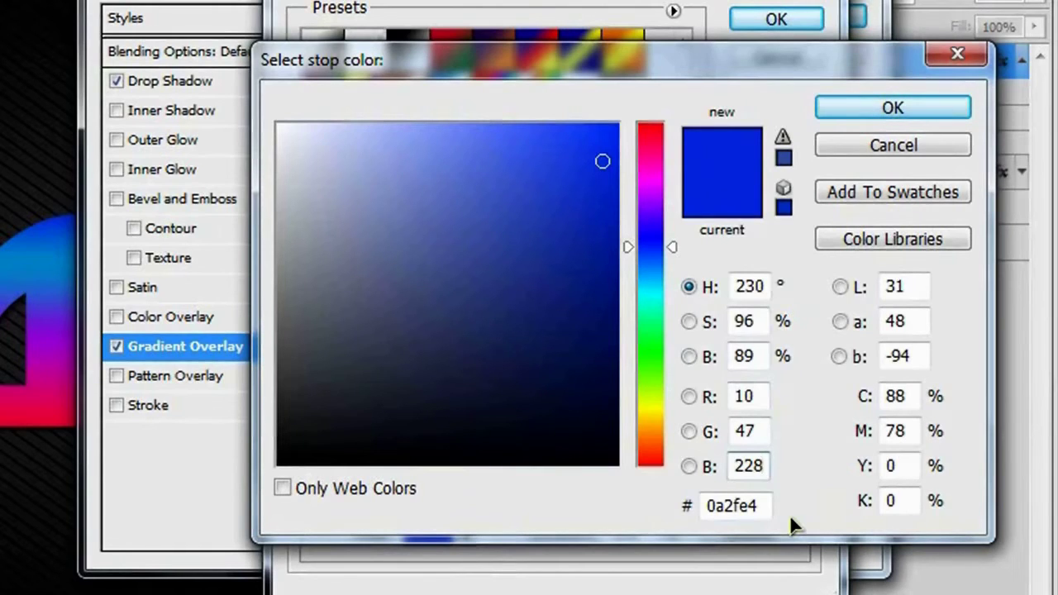
left_click(901, 105)
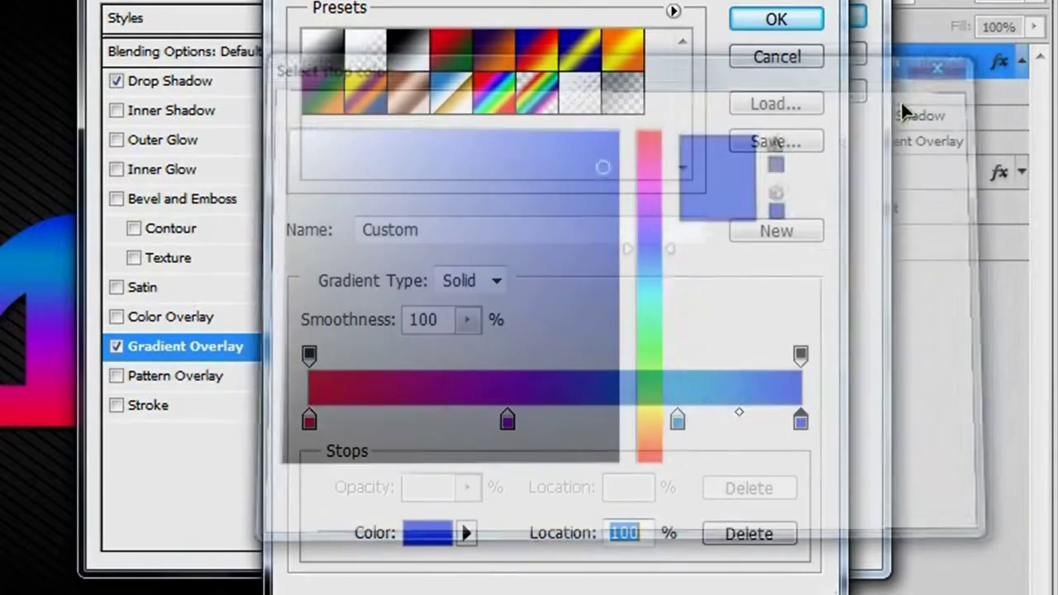
- Examine the locations and RGB colors of the gradient's light blue and purple stops
left_click(677, 422)
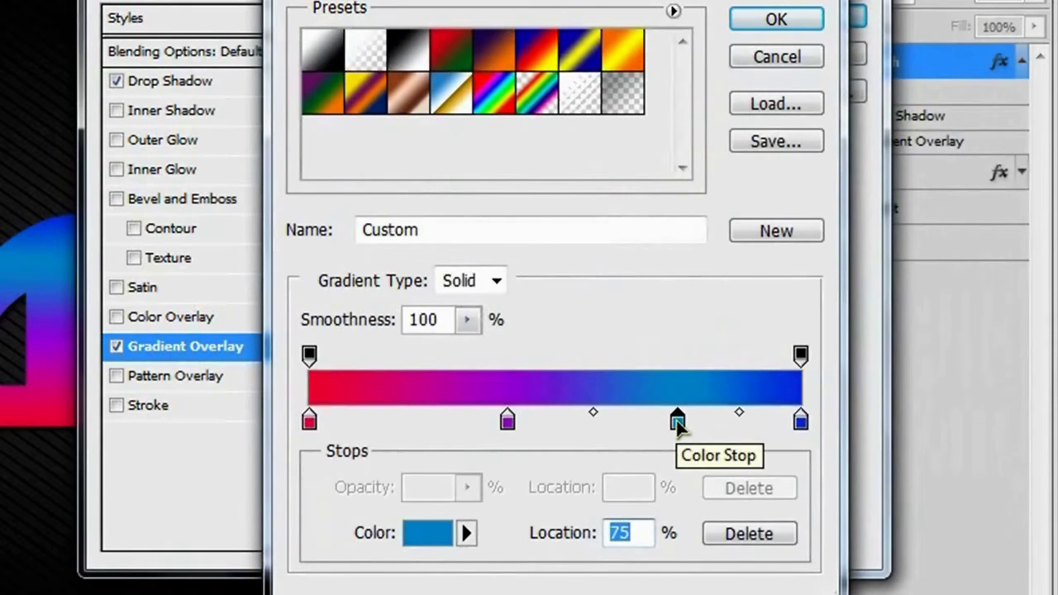
left_click(645, 534)
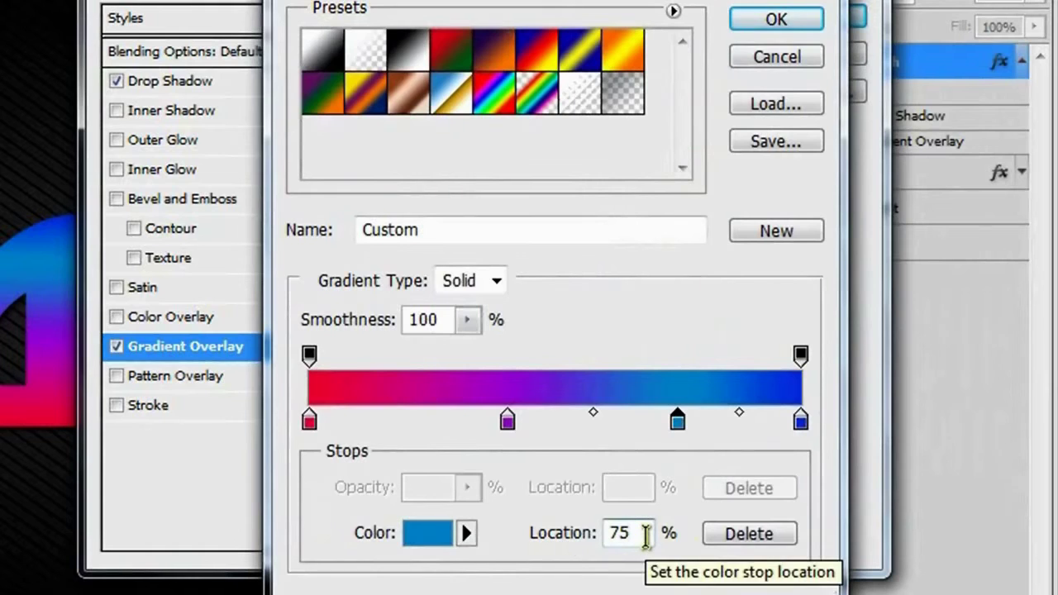
left_click(430, 539)
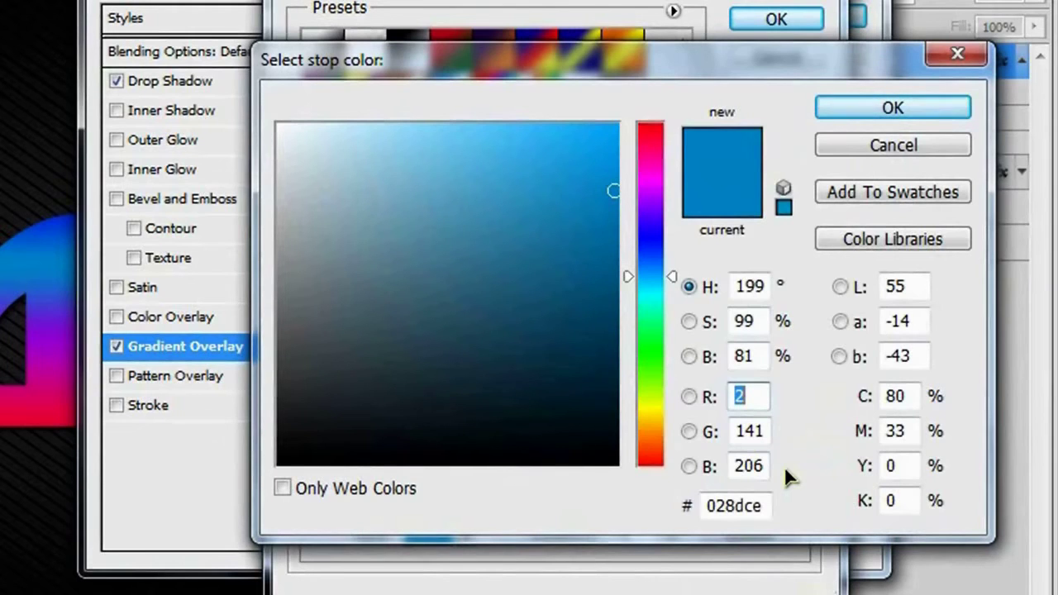
left_click(905, 108)
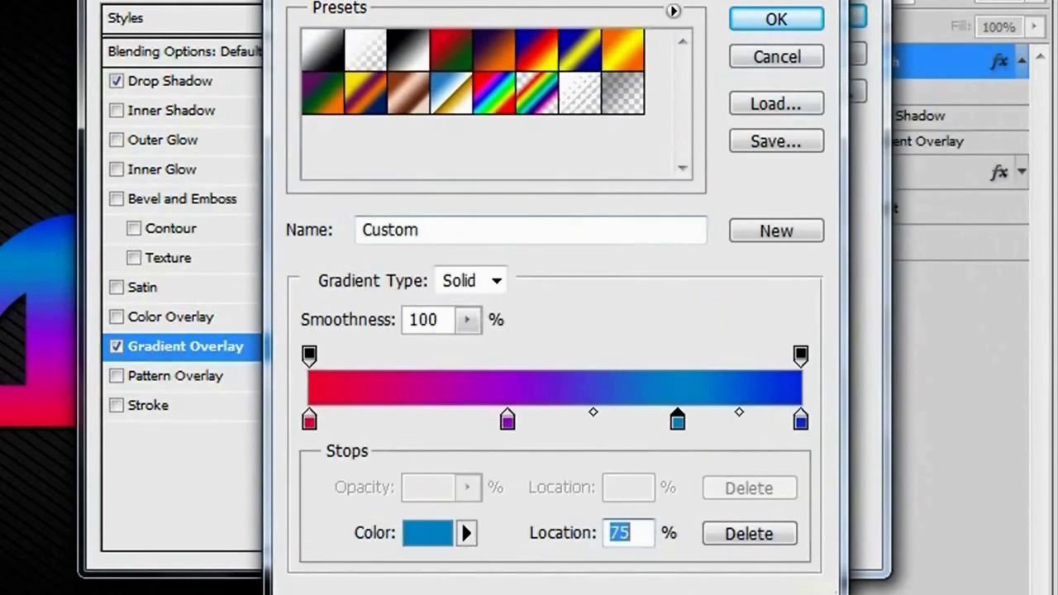
left_click(508, 422)
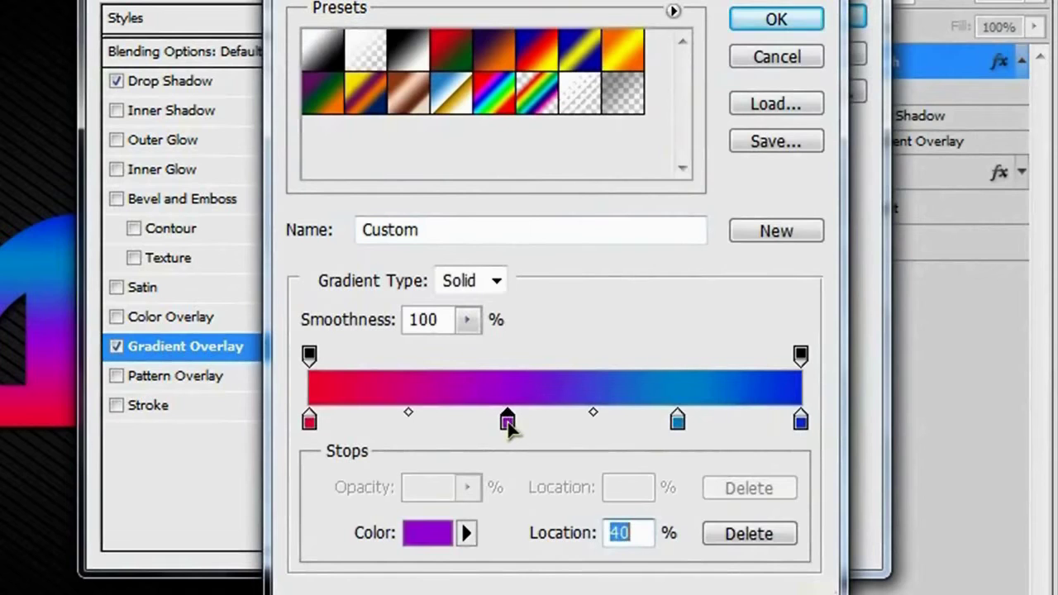
left_click(644, 533)
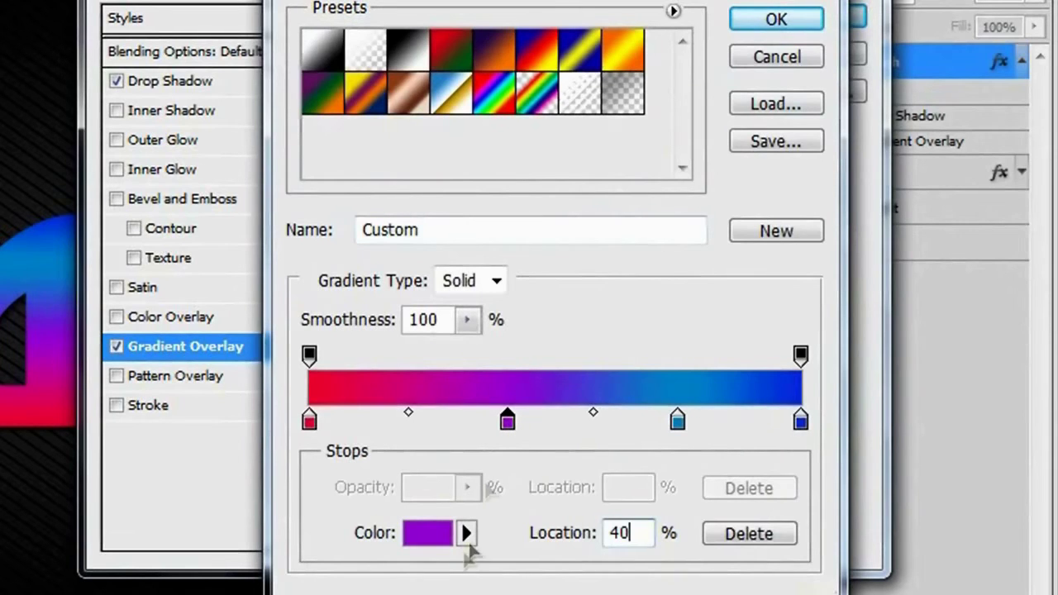
left_click(430, 533)
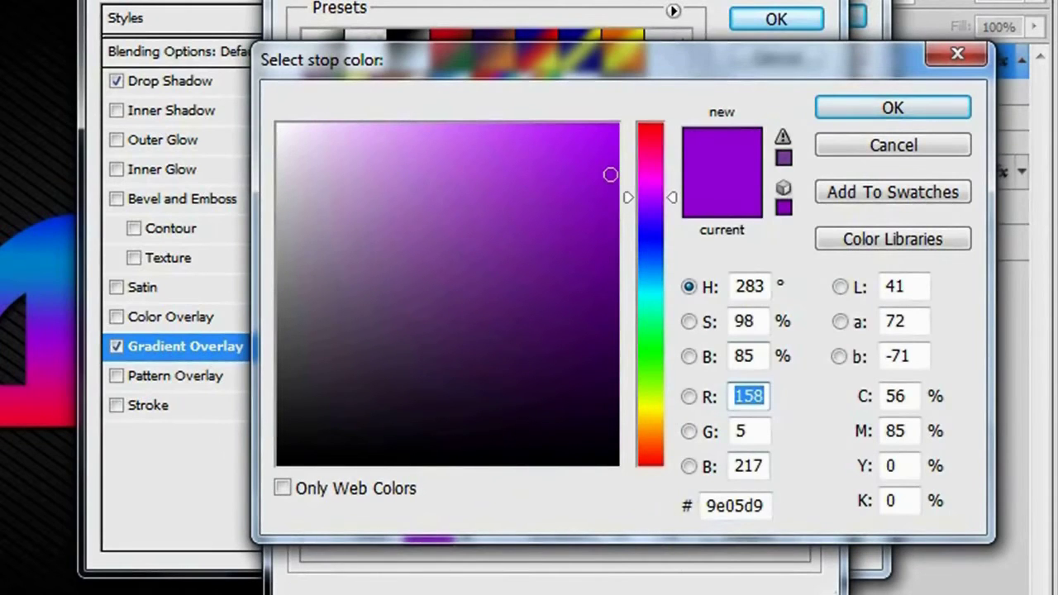
left_click(918, 115)
- Examine the red stop's location and color, review the remaining gradient stops, and close the gradient and layer style settings
left_click(310, 423)
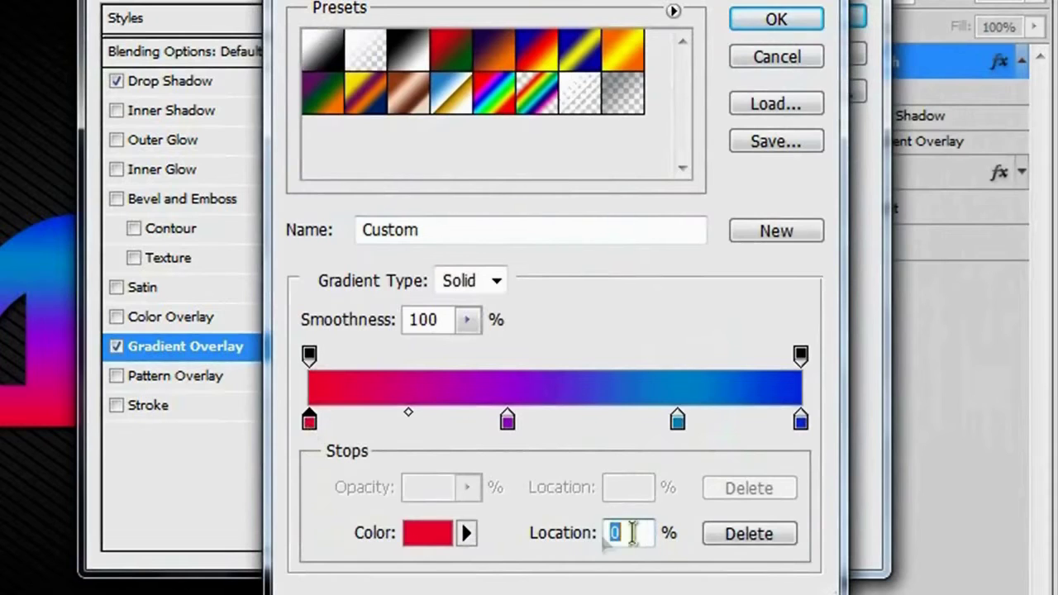
left_click(422, 536)
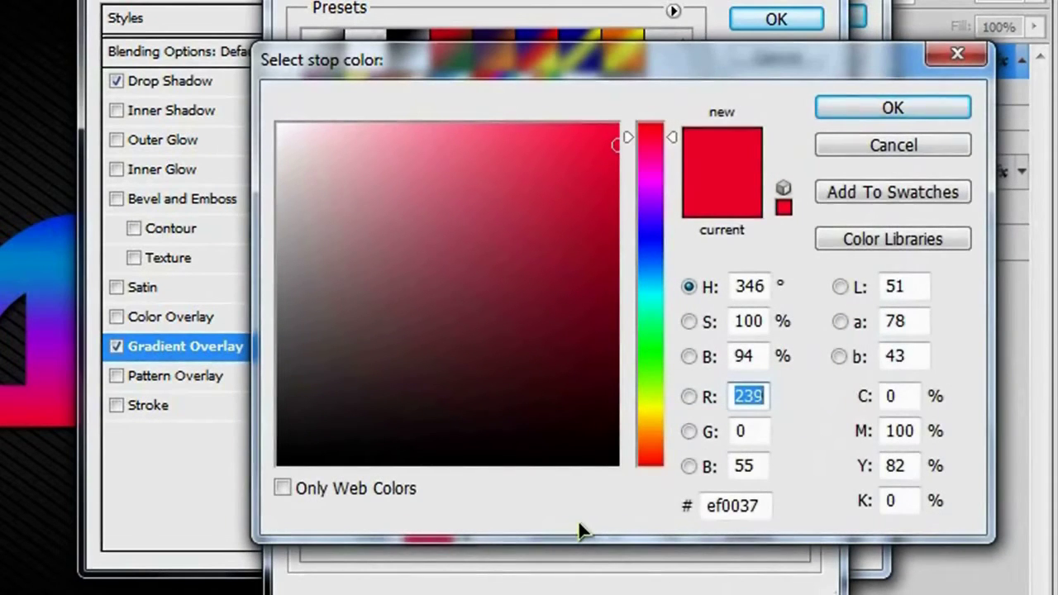
left_click(896, 106)
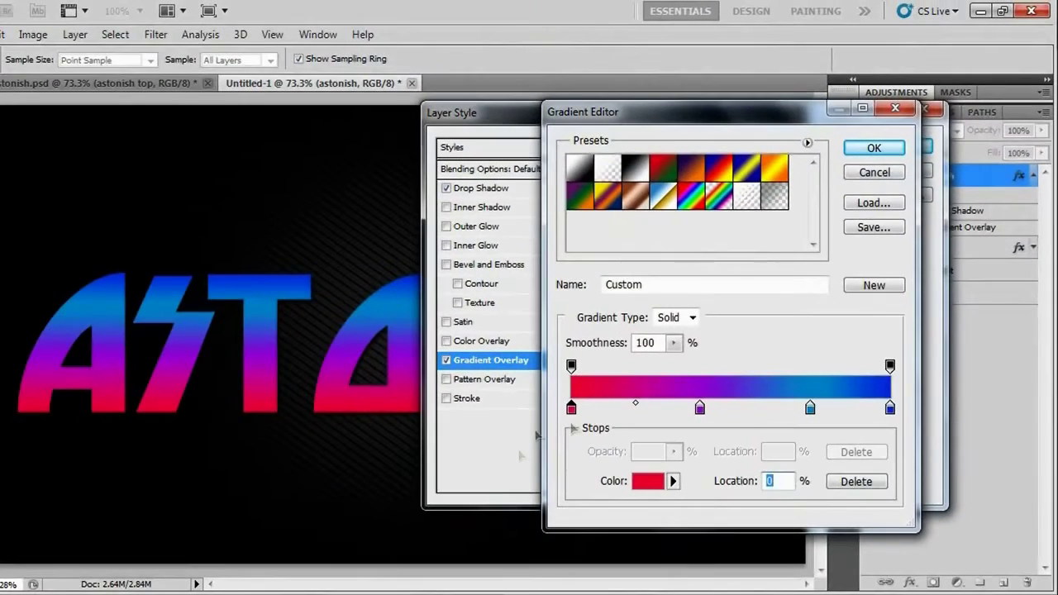
left_click(701, 408)
left_click(812, 410)
left_click(891, 409)
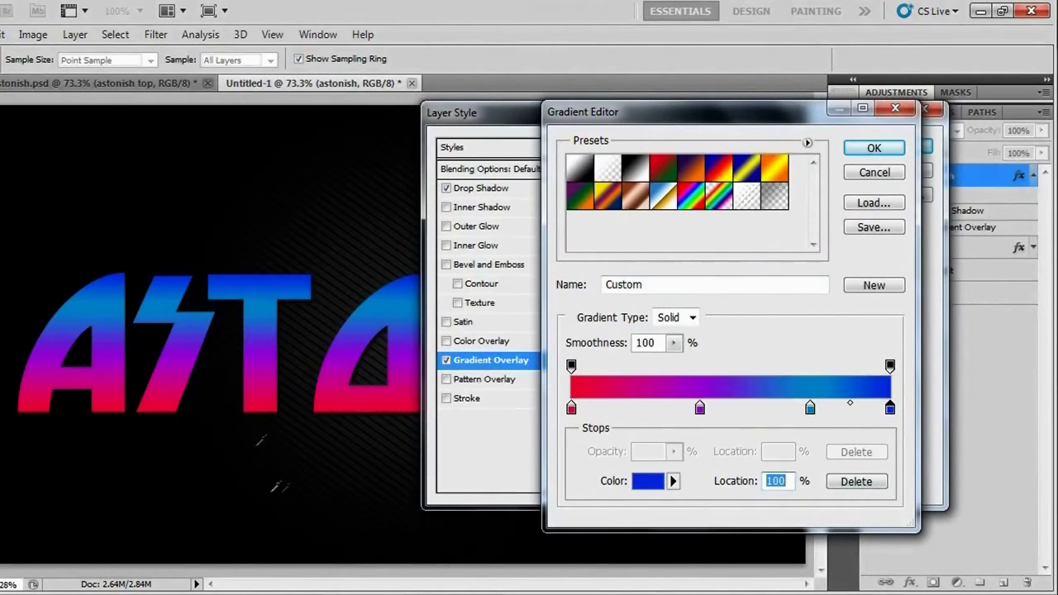
left_click(876, 148)
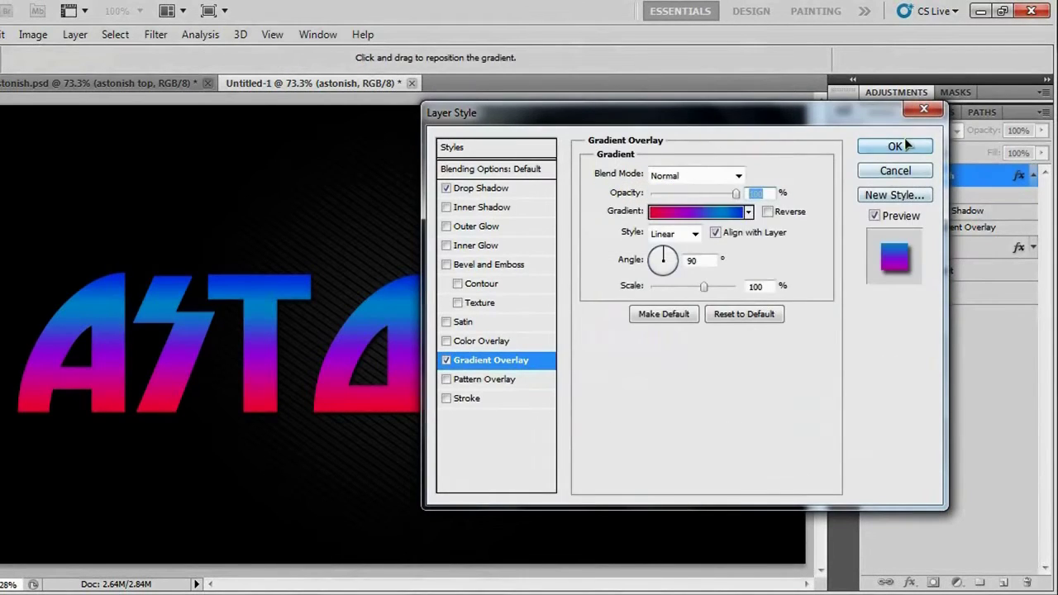
left_click(902, 147)
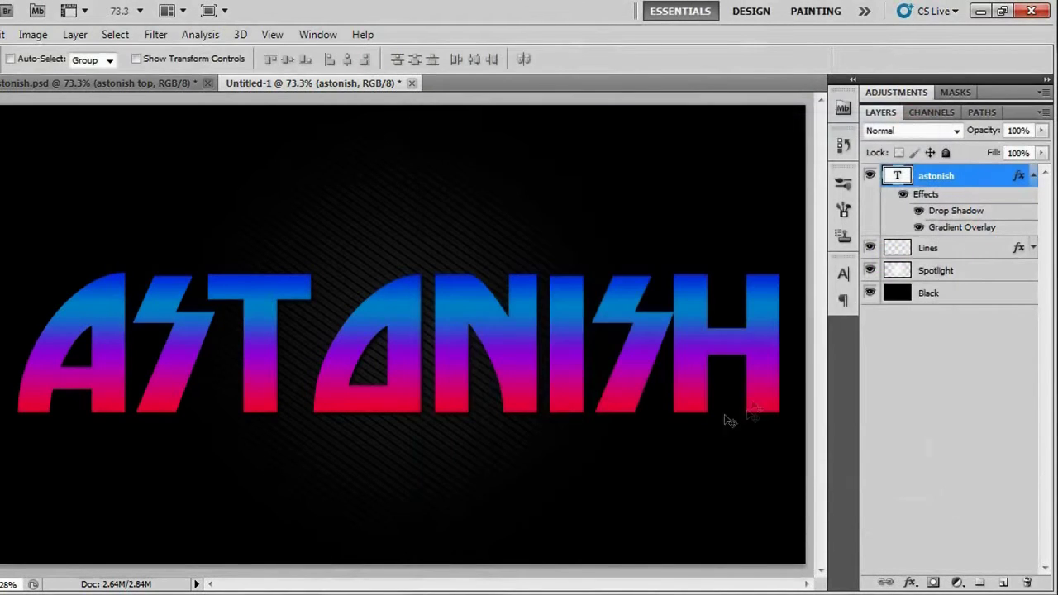
- Examine the "astonish" layer's Drop Shadow distance, spread and size, then close the settings and collapse its effects list
left_click(1033, 175)
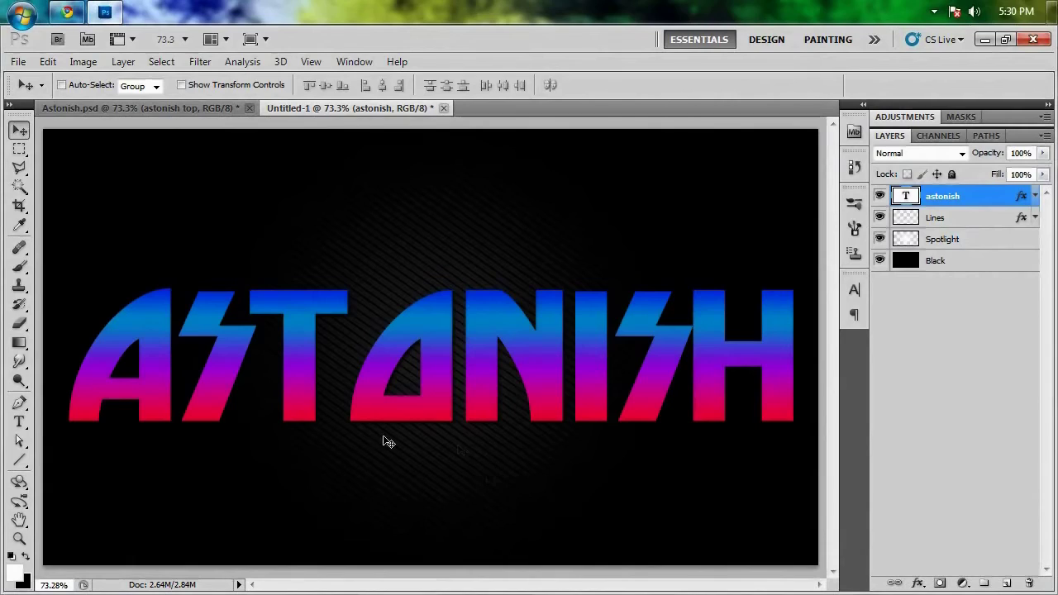
left_click(1033, 199)
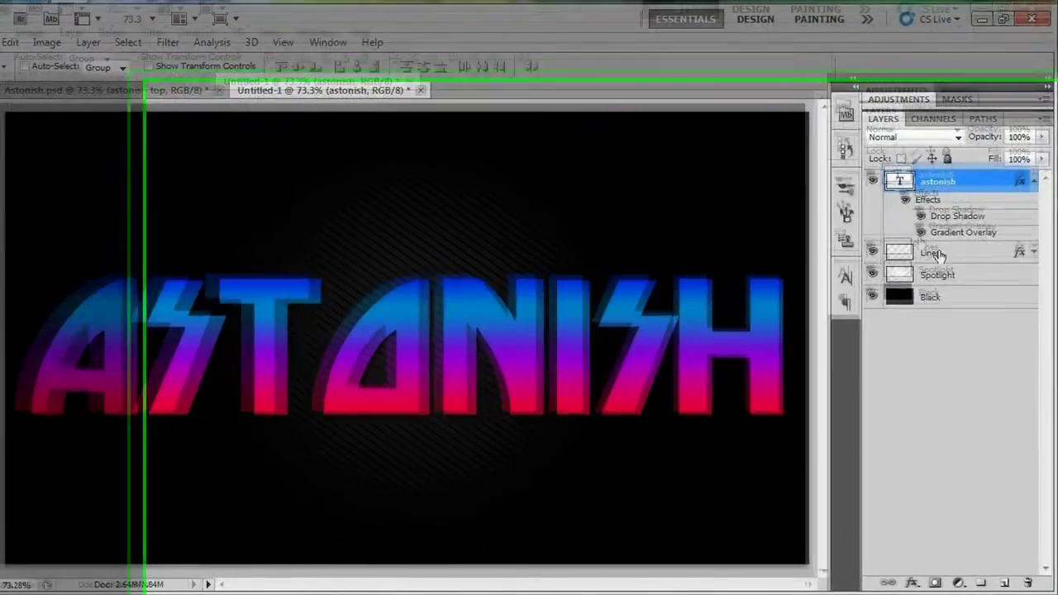
double_click(978, 231)
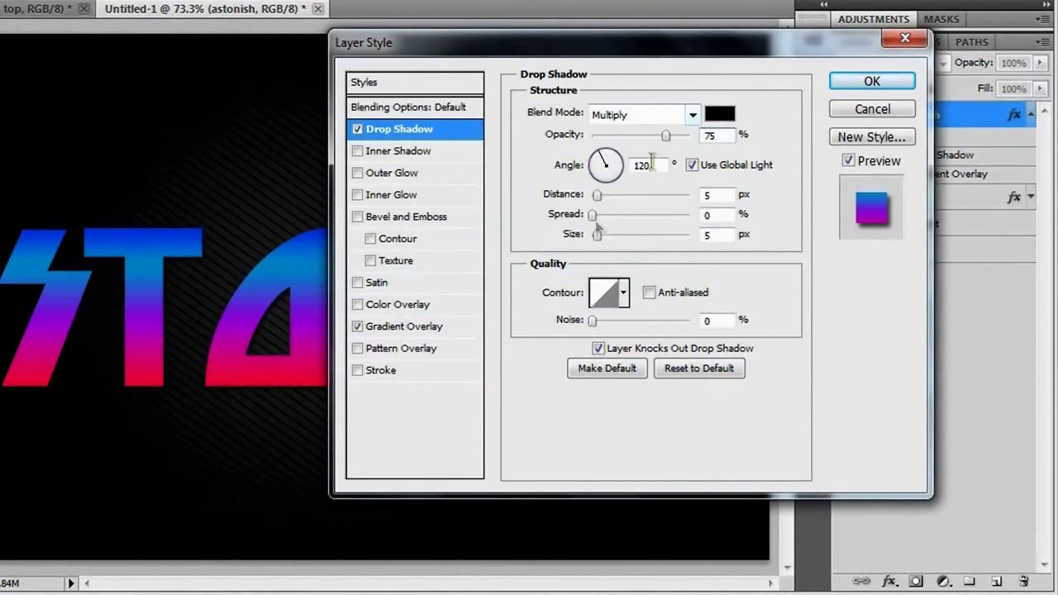
left_click(724, 198)
left_click(729, 215)
left_click(728, 235)
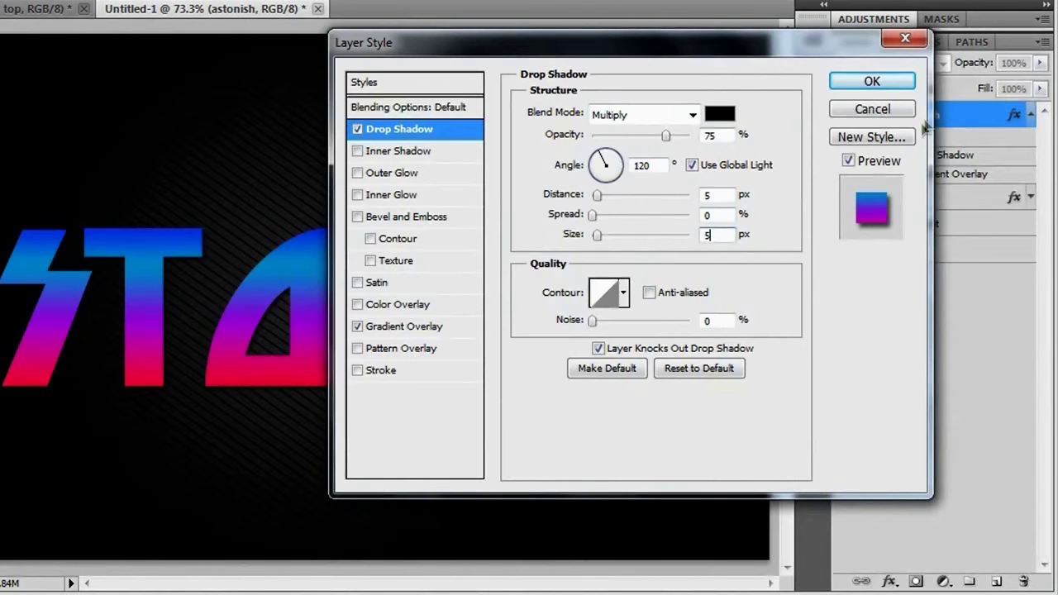
left_click(892, 83)
left_click(1032, 115)
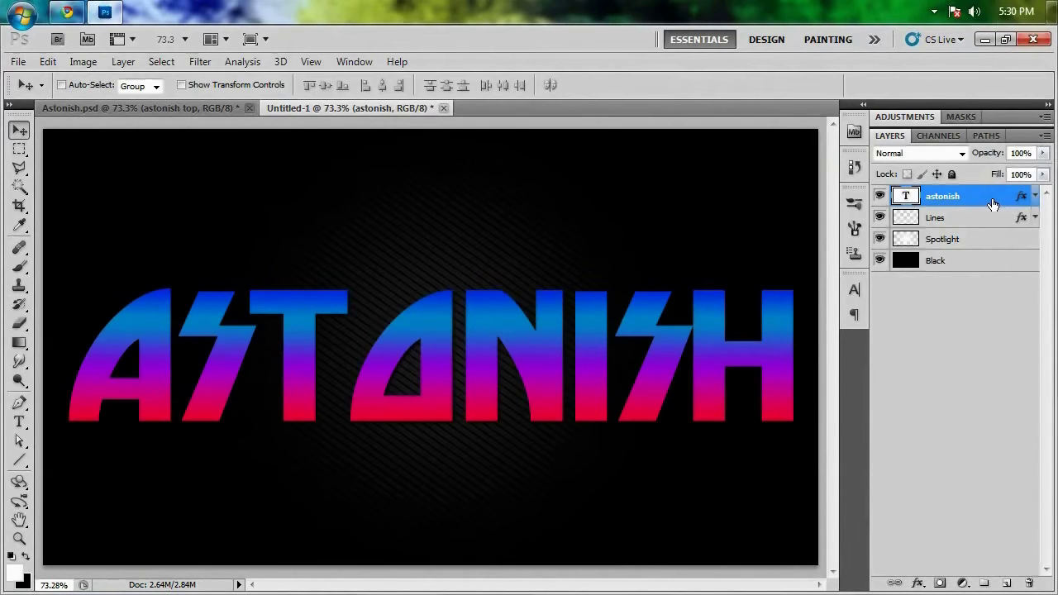
- Duplicate the "astonish" text layer, place the copy beneath the original and rename it "astonish bottom"
key("ctrl+j")
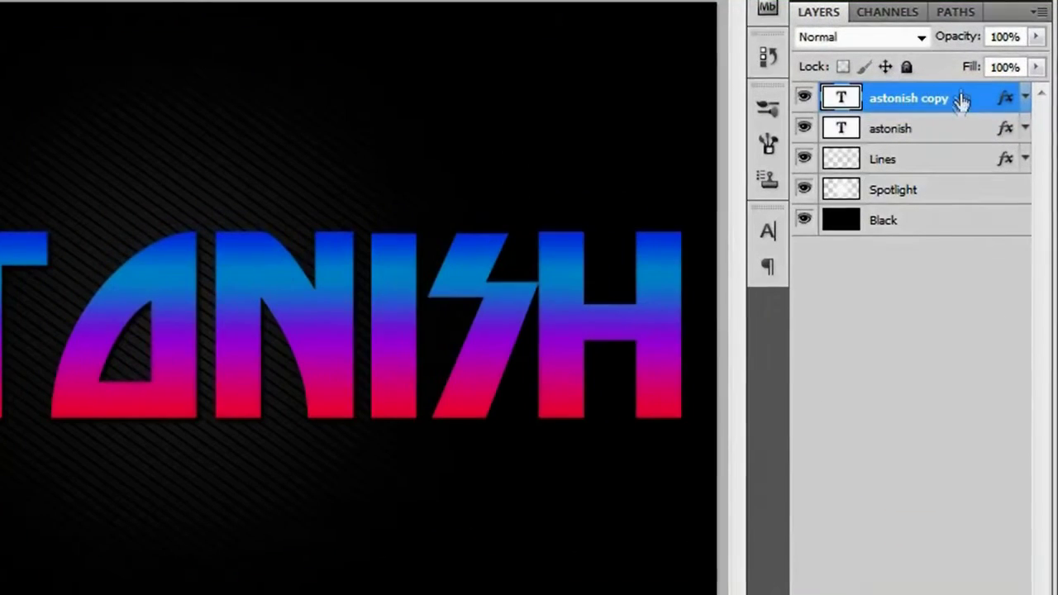
left_click_drag(955, 95, 905, 141)
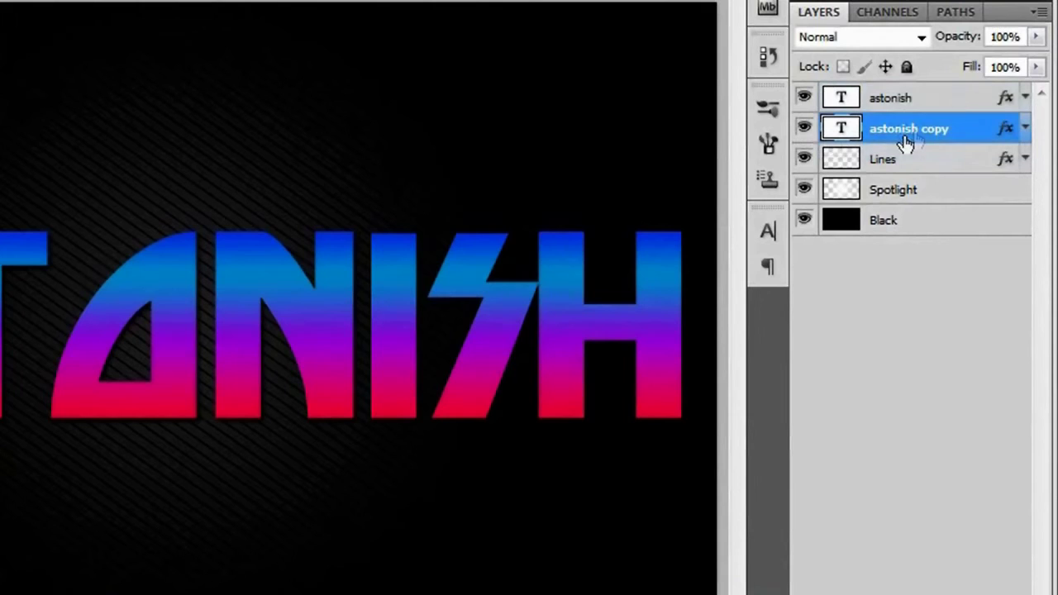
double_click(913, 131)
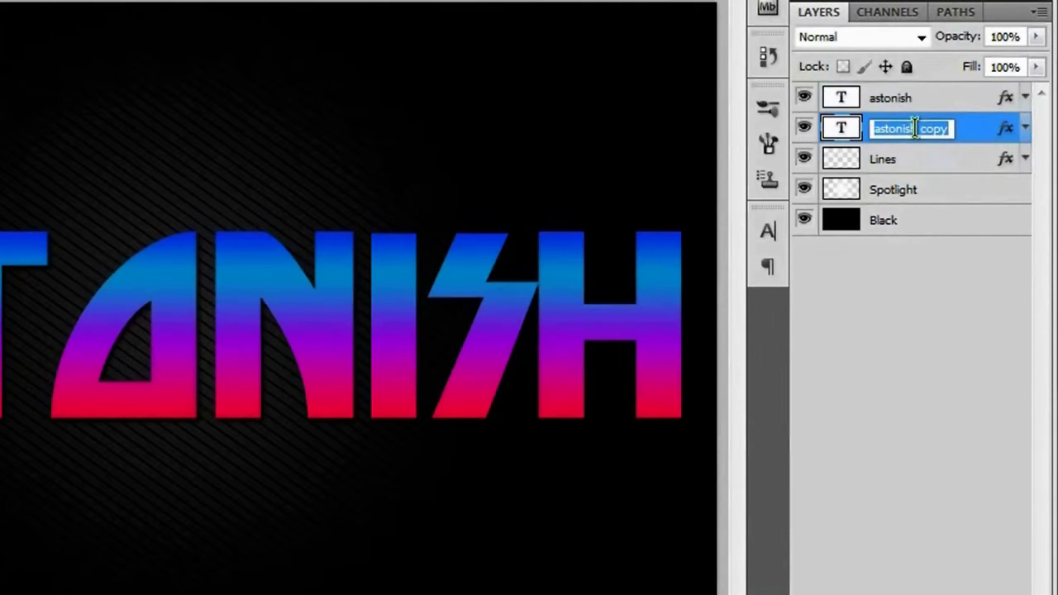
type("astonish bot")
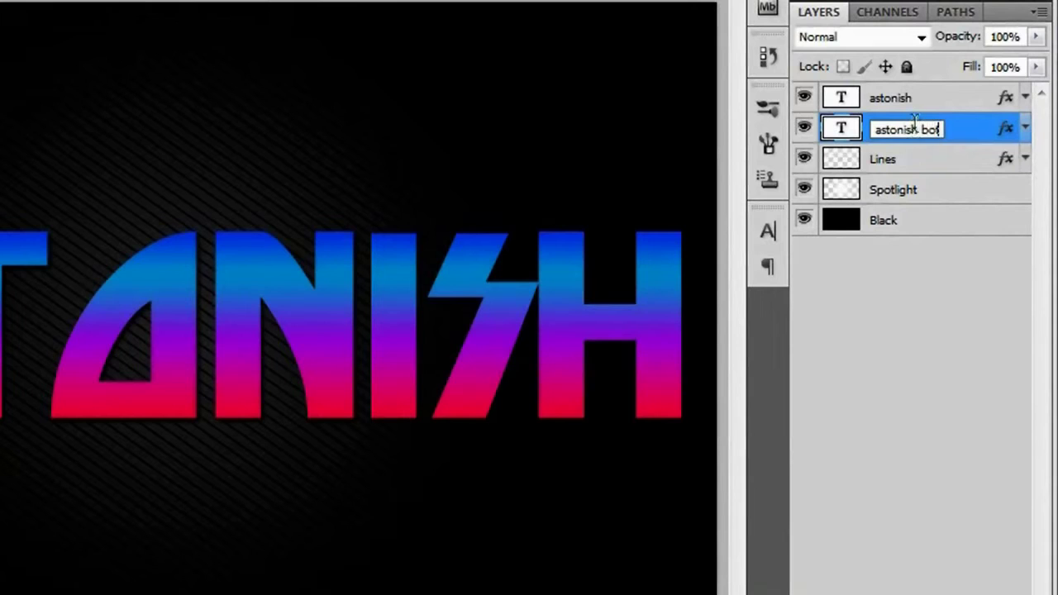
type("tom")
key("Return")
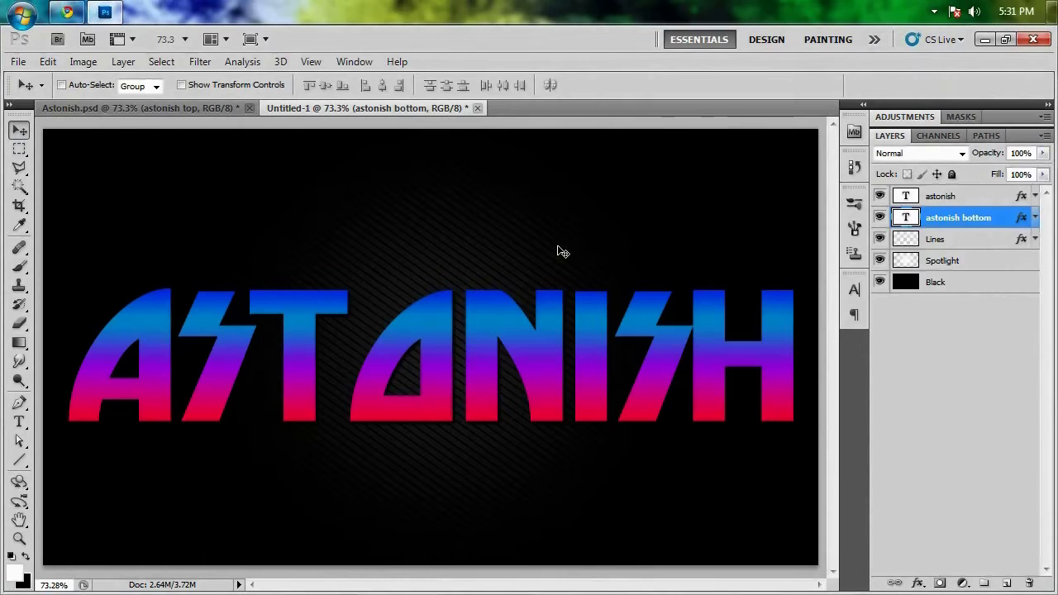
- Nudge the "astonish bottom" layer slightly down and to the right to offset it behind the original word
key("Down")
key("Down")
key("Down")
key("Down")
key("Down")
key("Down")
key("Down")
key("Down")
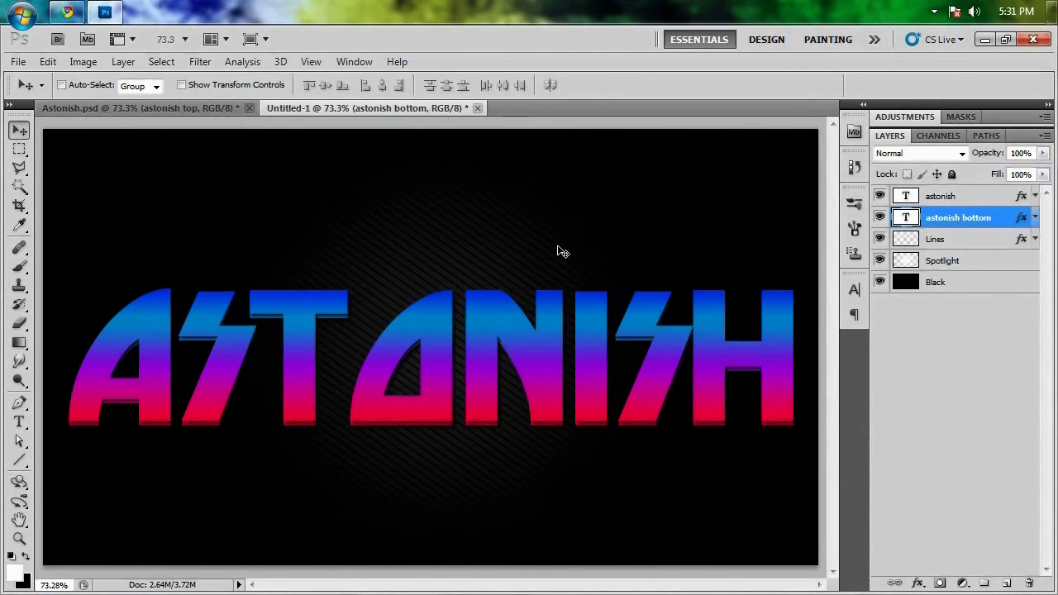
key("Right")
key("Right")
key("Right")
key("Right")
key("Right")
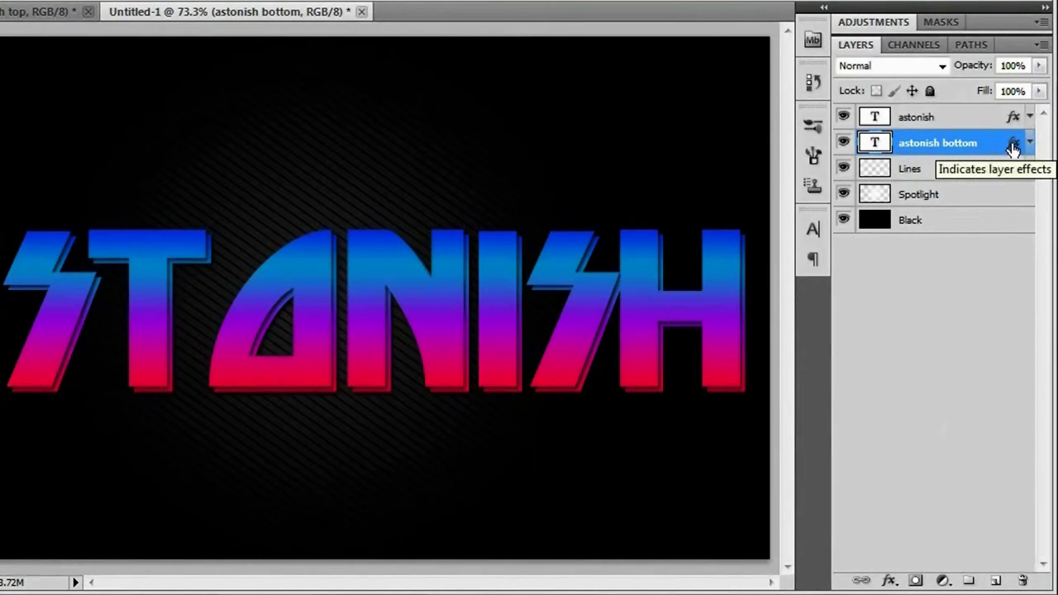
- Turn off the Drop Shadow effect on the "astonish bottom" layer
double_click(1013, 146)
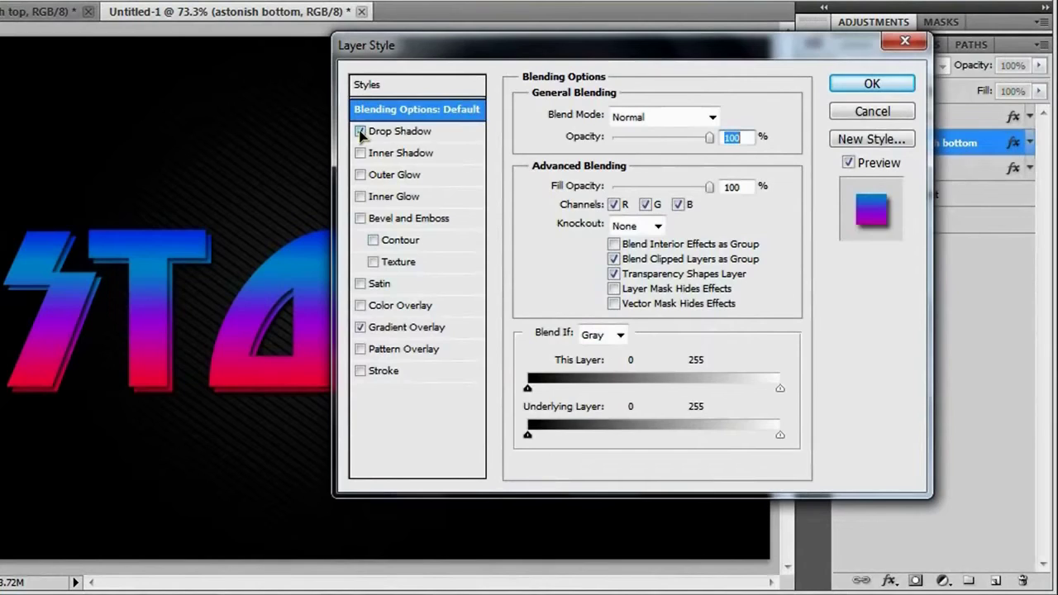
left_click(375, 136)
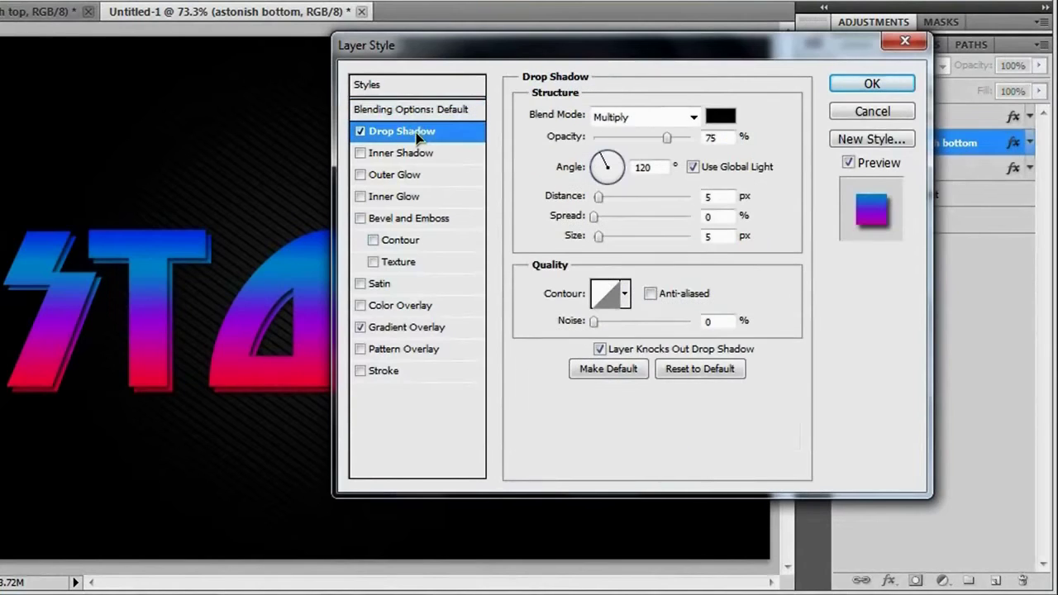
left_click(361, 131)
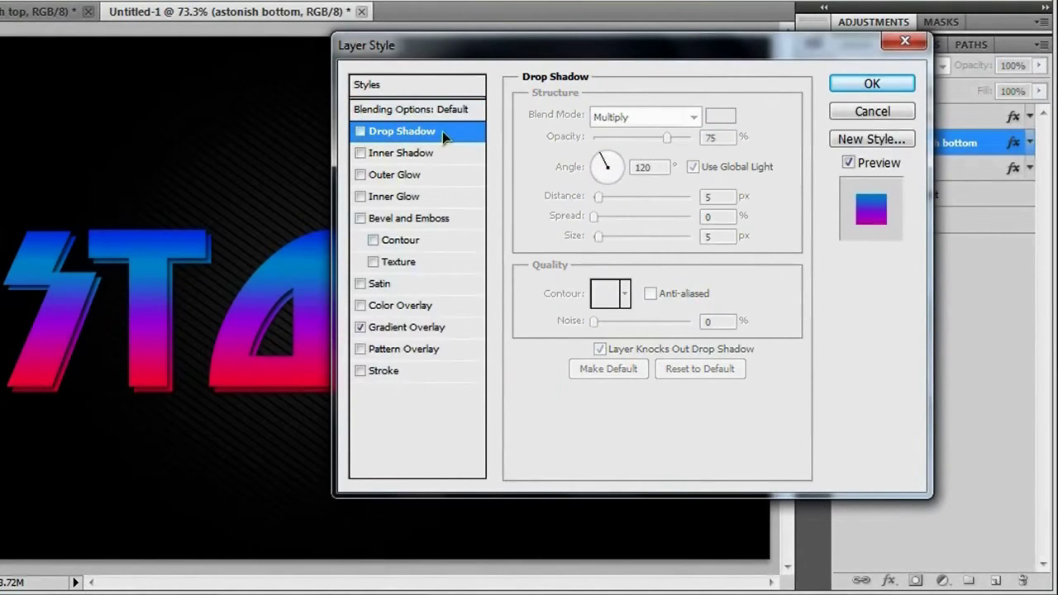
- Add a Stroke effect to "astonish bottom" with a gradient fill type, a 90° angle and a 75% scale
left_click(385, 372)
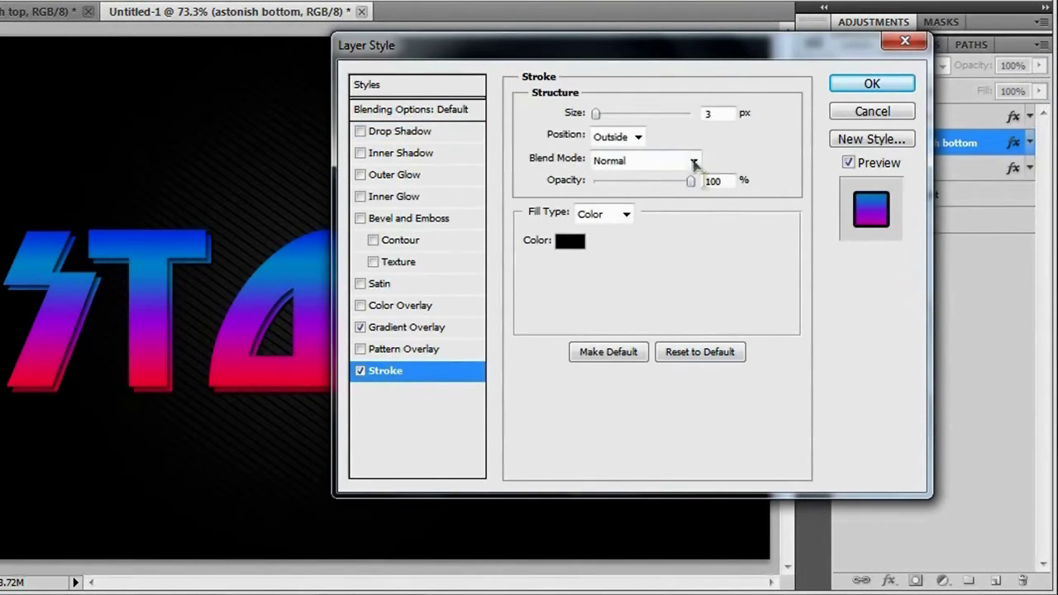
left_click(627, 215)
left_click(597, 243)
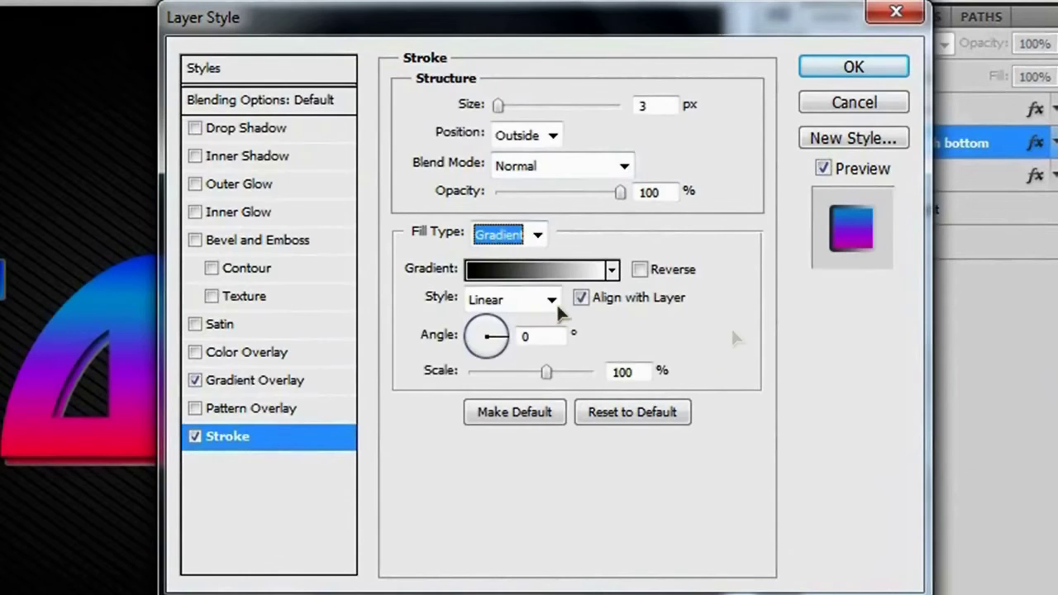
left_click(521, 337)
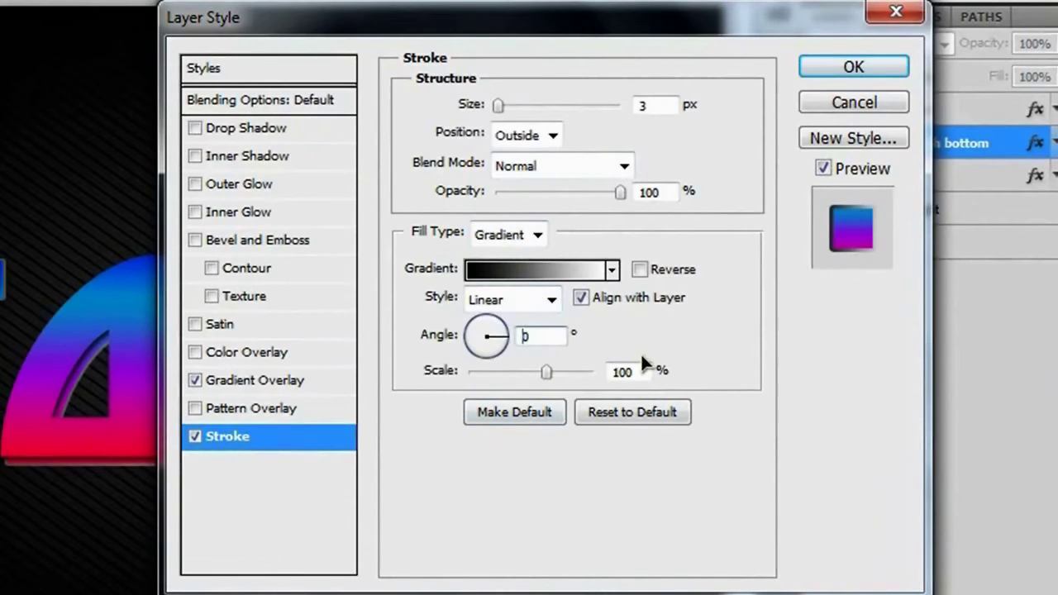
type("9")
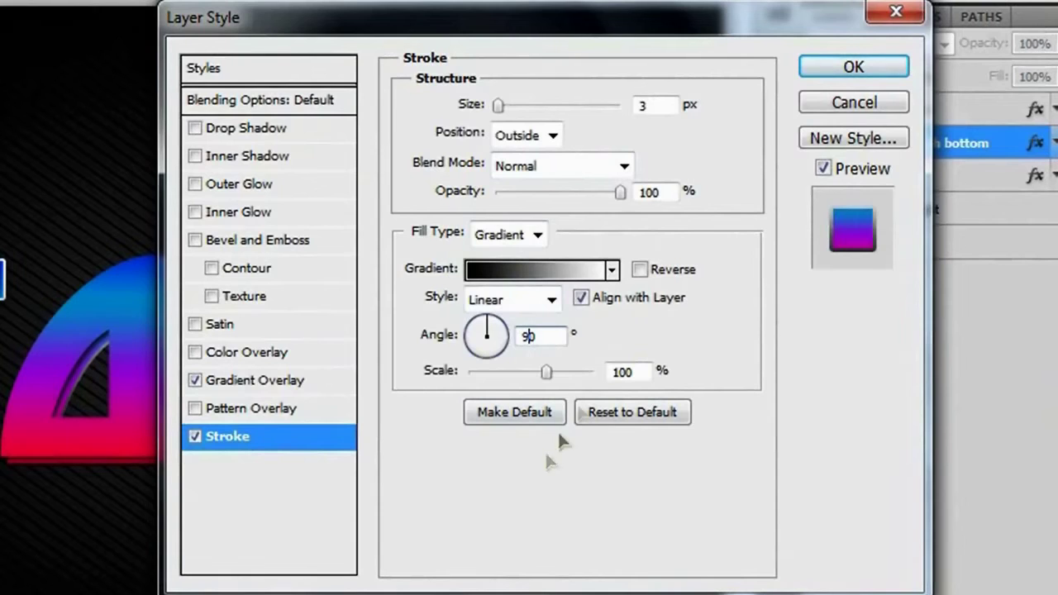
left_click_drag(635, 372, 605, 374)
type("75")
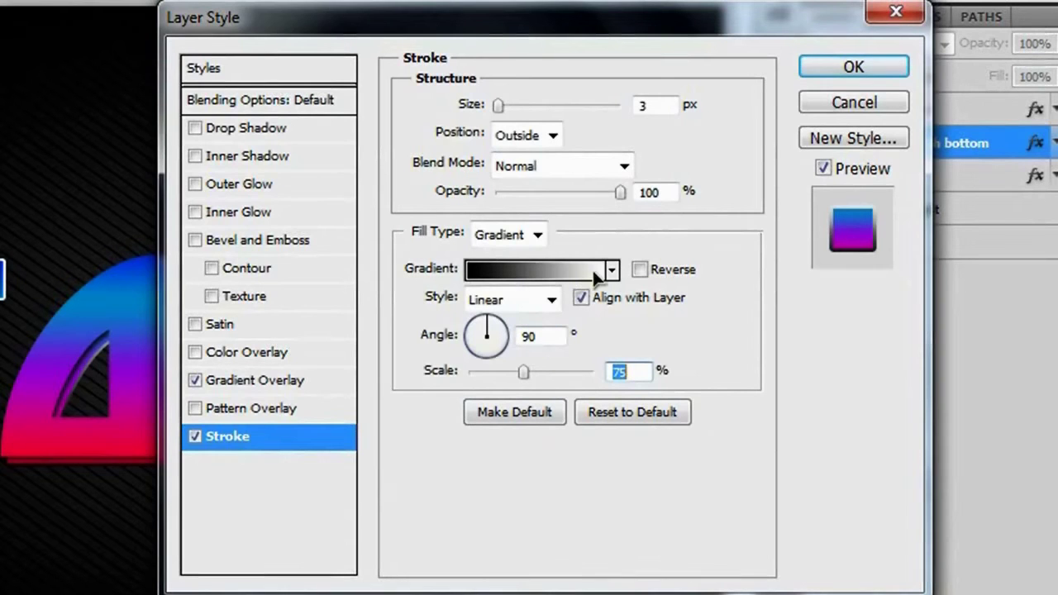
- Set both end color stops of the stroke's gradient to bright red
left_click(536, 275)
left_click_drag(618, 28, 604, 27)
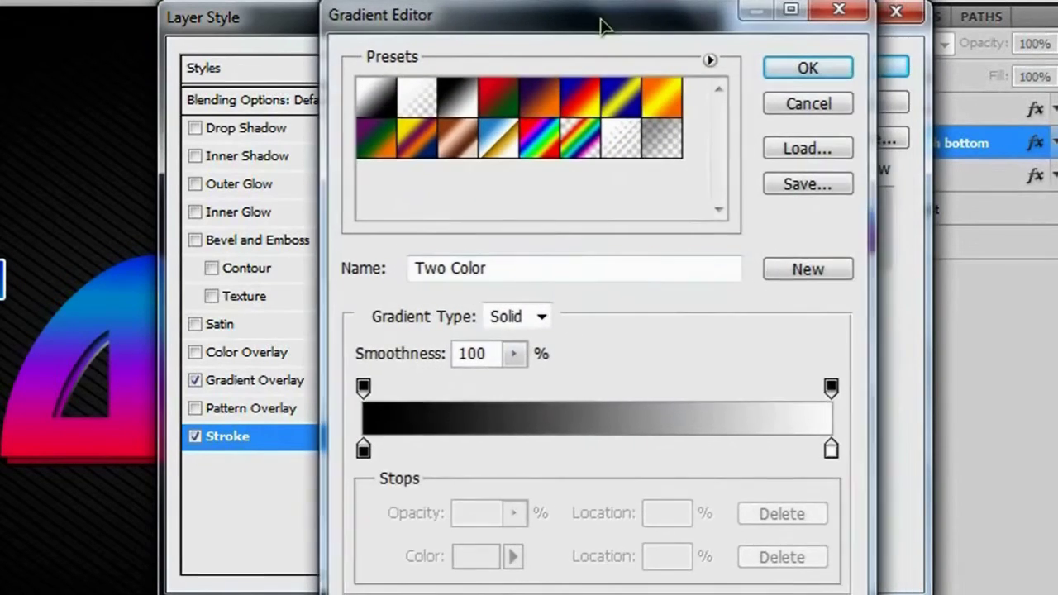
left_click(363, 449)
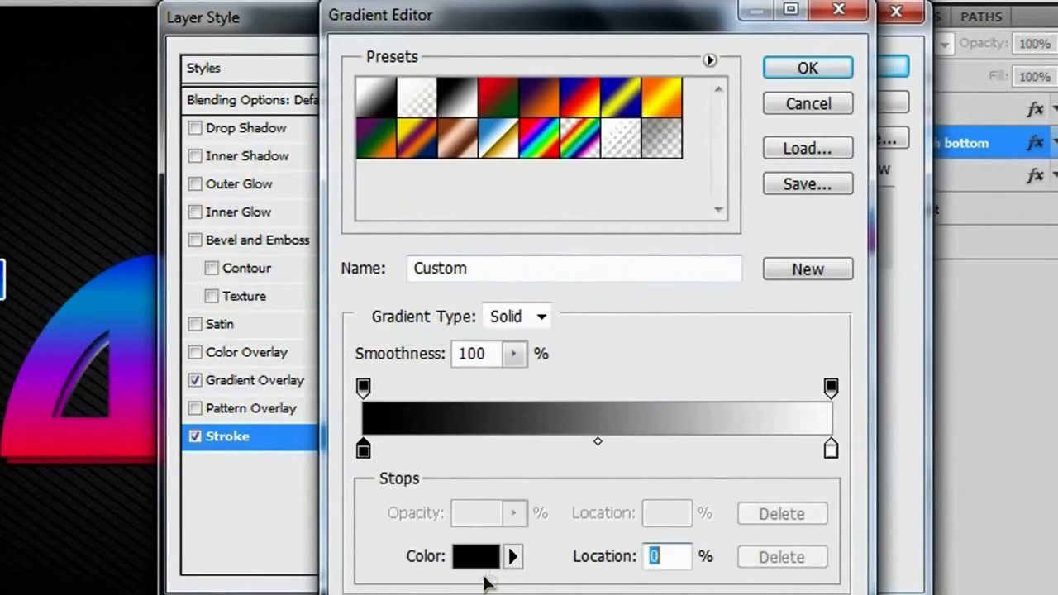
left_click(476, 556)
left_click(638, 237)
left_click_drag(638, 236, 670, 170)
left_click(936, 153)
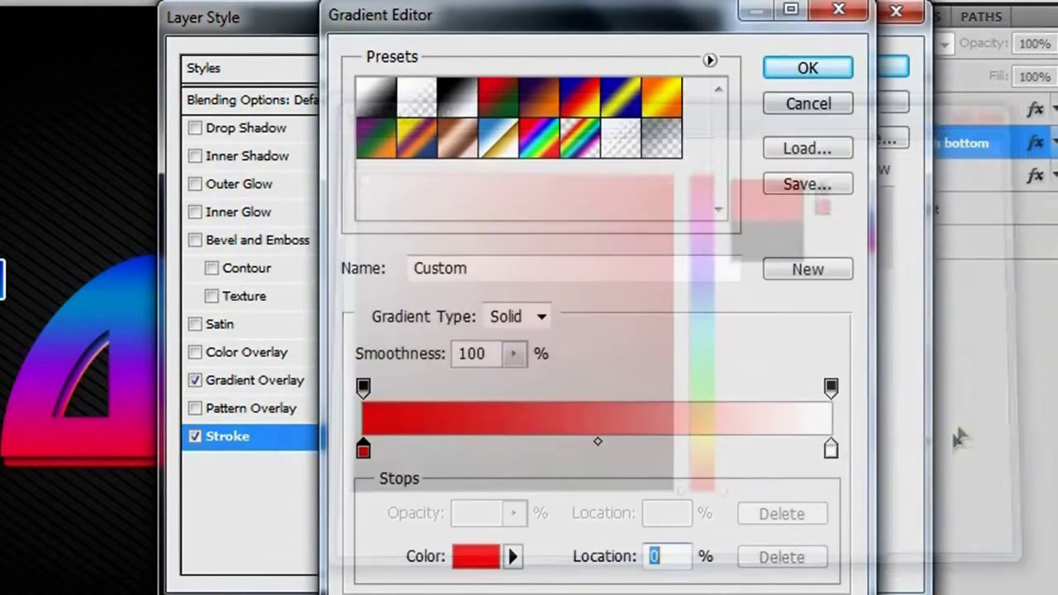
left_click(831, 449)
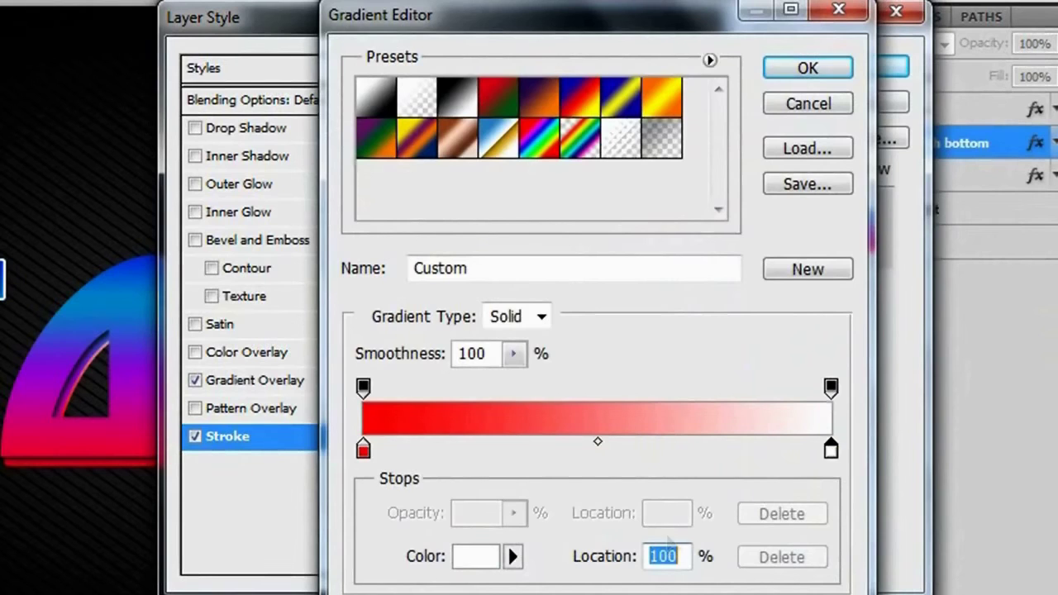
left_click(476, 556)
left_click_drag(590, 256, 670, 169)
left_click(935, 153)
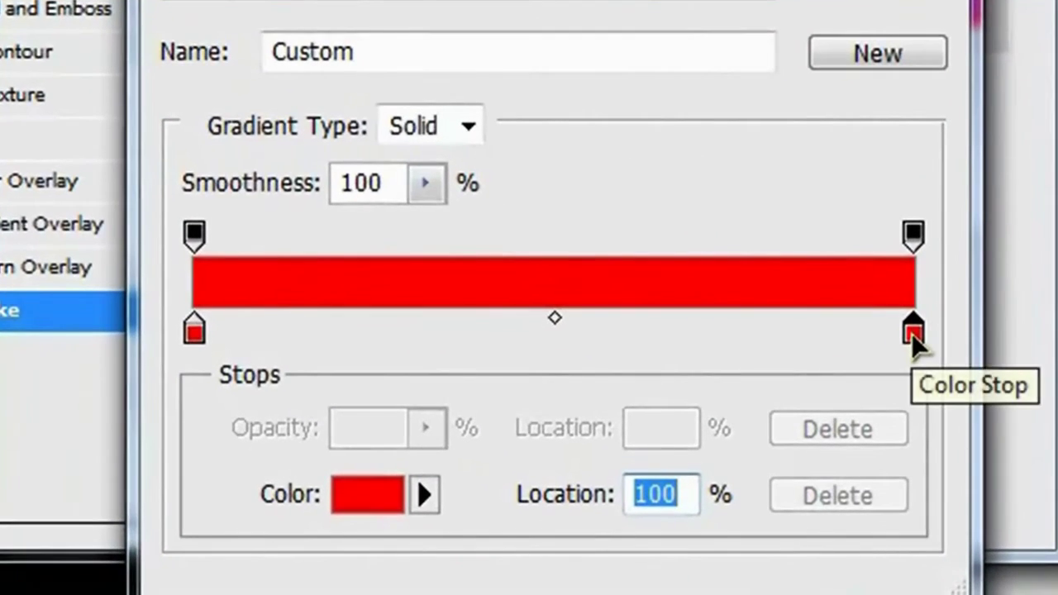
- Set the opacity stops at both ends of the stroke's gradient to 0%
left_click(918, 245)
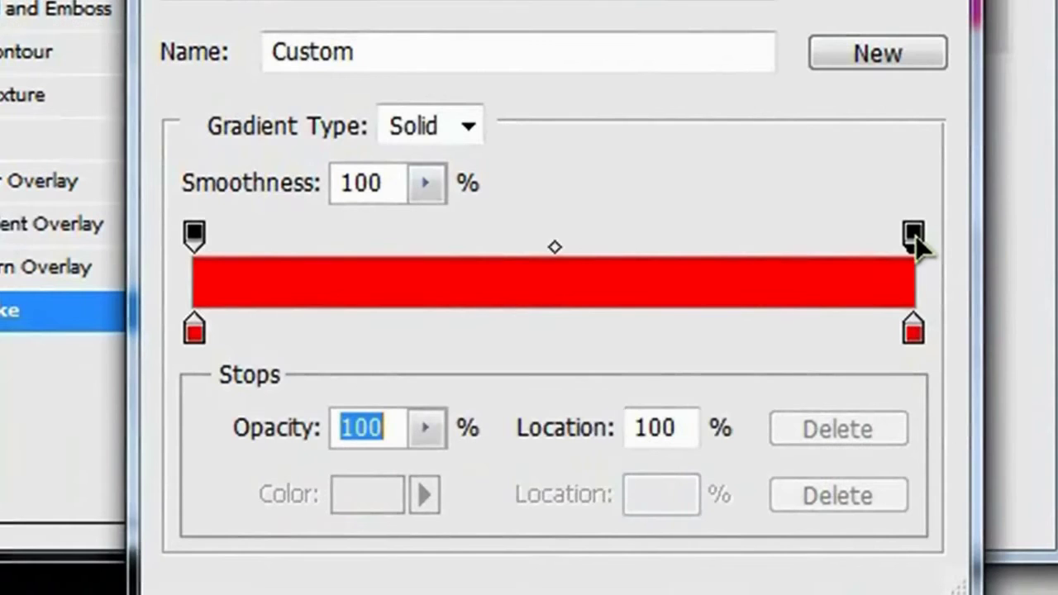
left_click_drag(296, 432, 30, 450)
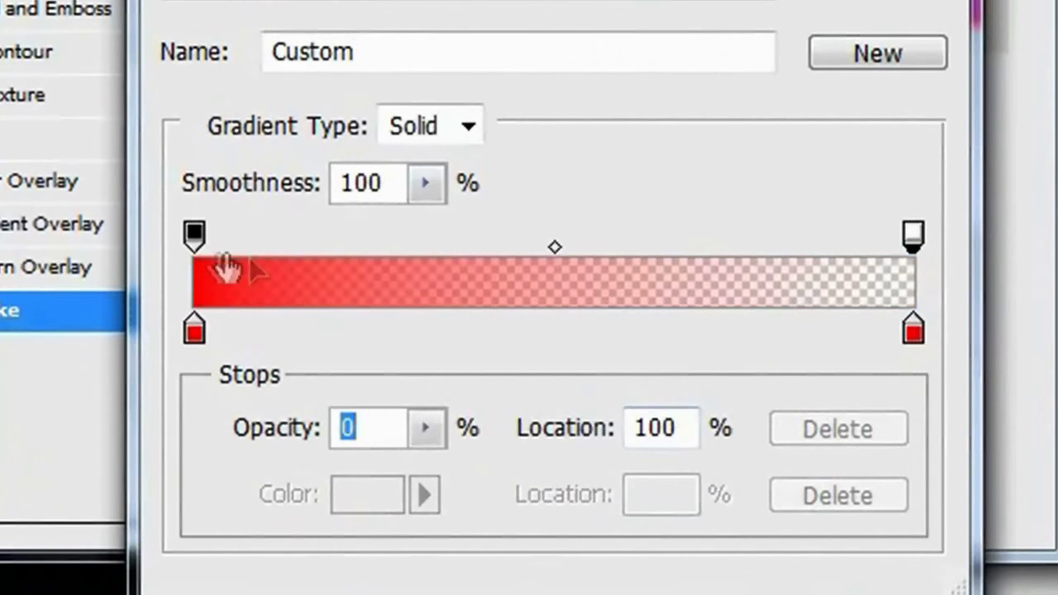
left_click(193, 234)
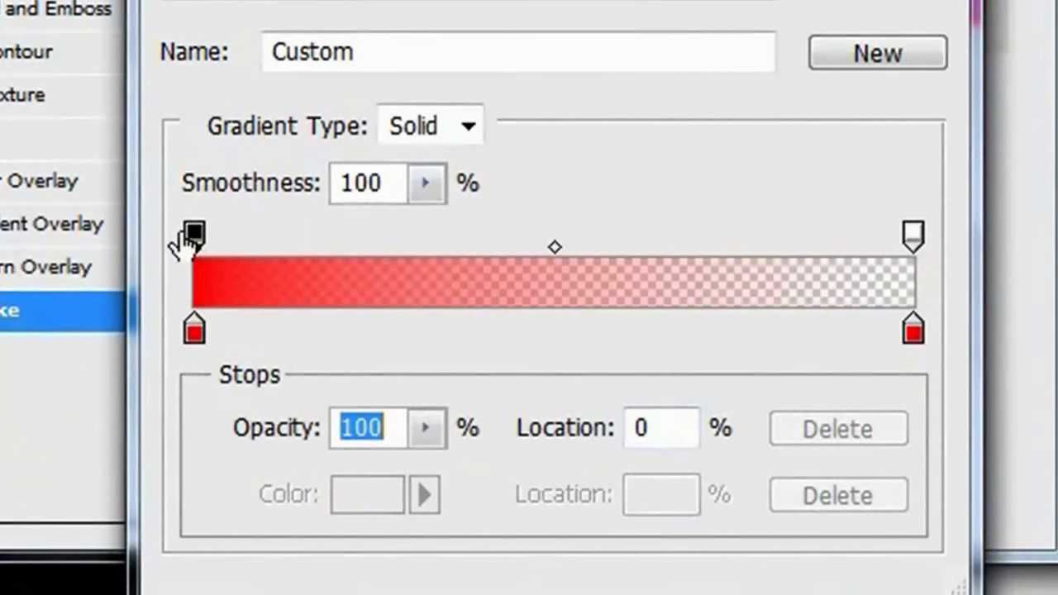
left_click_drag(293, 434, 91, 440)
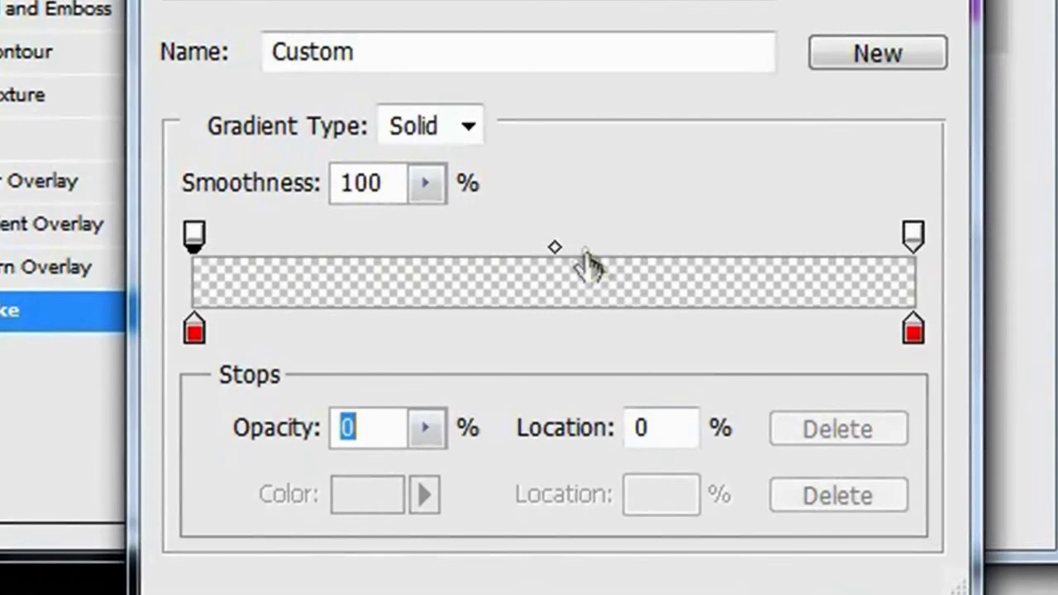
- Add a 100% opacity stop at the 50% location of the gradient and apply the stroke with a size of 3 px
left_click_drag(585, 261, 553, 267)
left_click(681, 427)
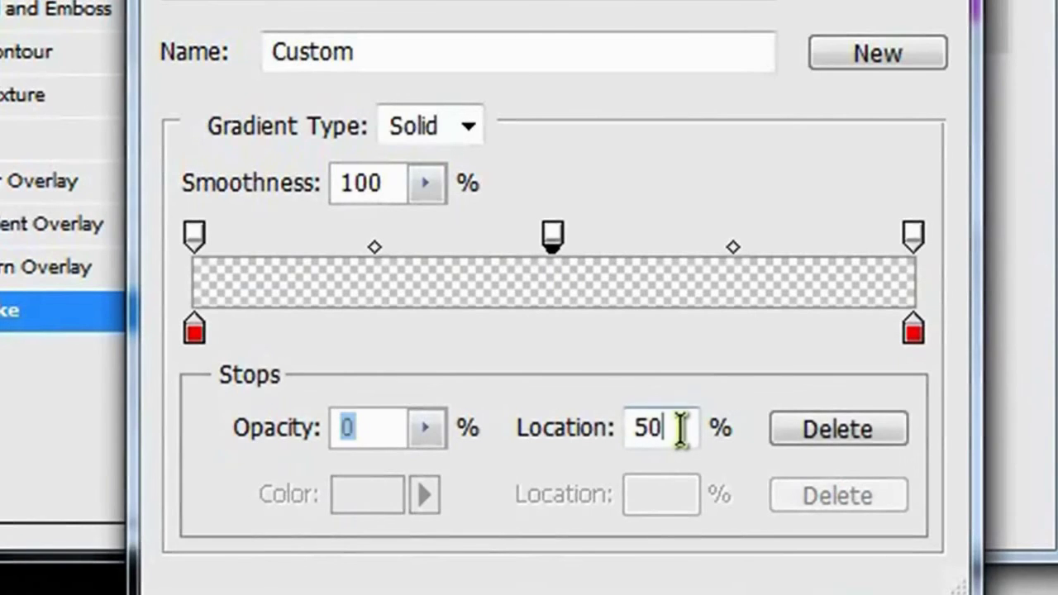
left_click(554, 240)
left_click_drag(387, 443, 794, 439)
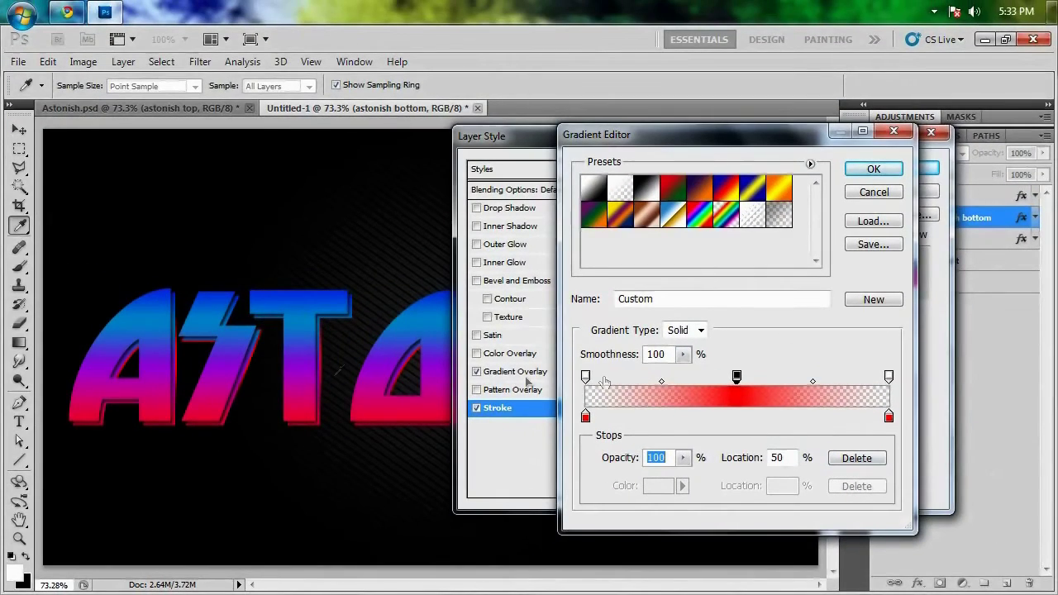
left_click(874, 169)
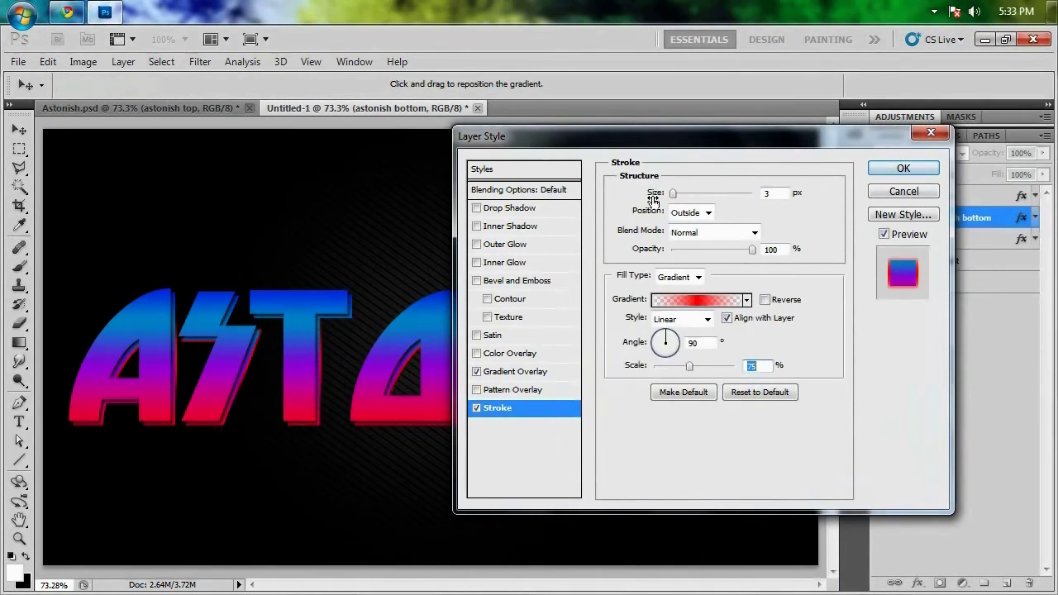
mouse_move(674, 197)
left_mouse_down()
mouse_move(685, 199)
mouse_move(674, 195)
left_mouse_up()
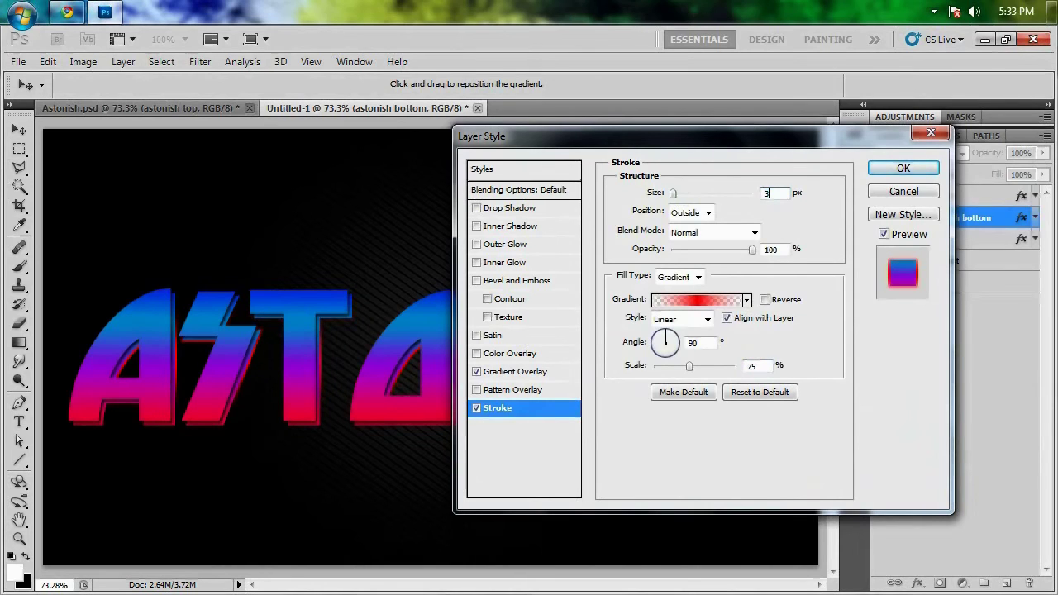
left_click(904, 169)
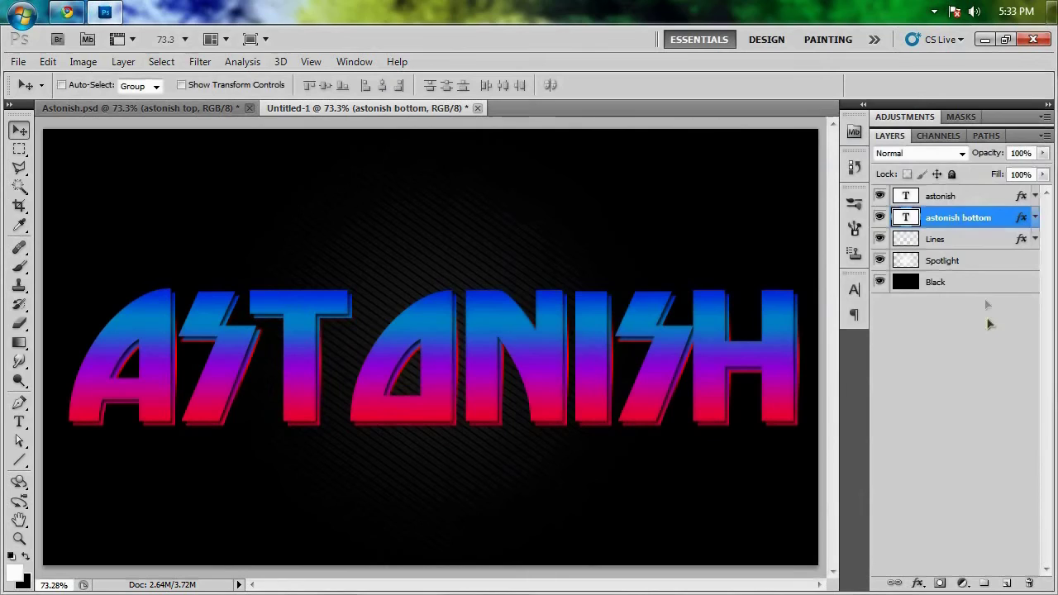
- Switch to the Astonish.psd document and examine the edges and bottom corners of its first letters up close
left_click(956, 198)
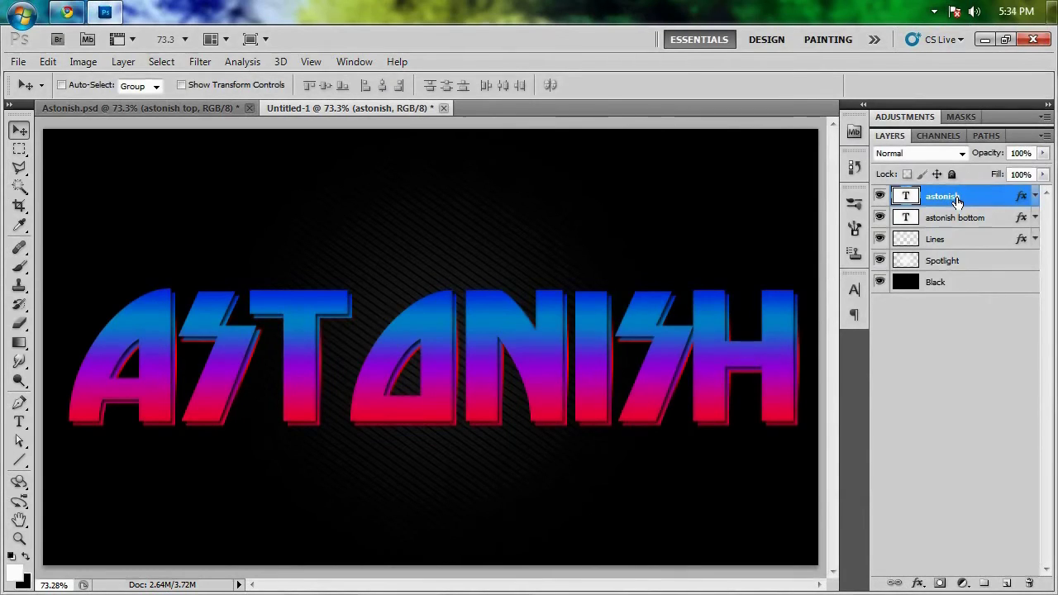
left_click(120, 108)
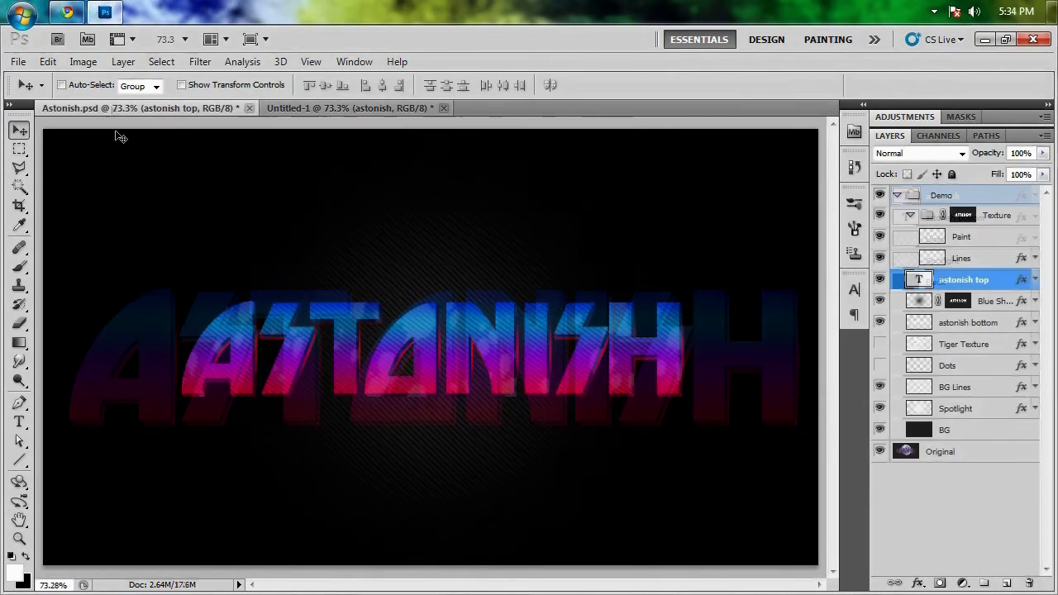
key("ctrl+1")
key("Tab")
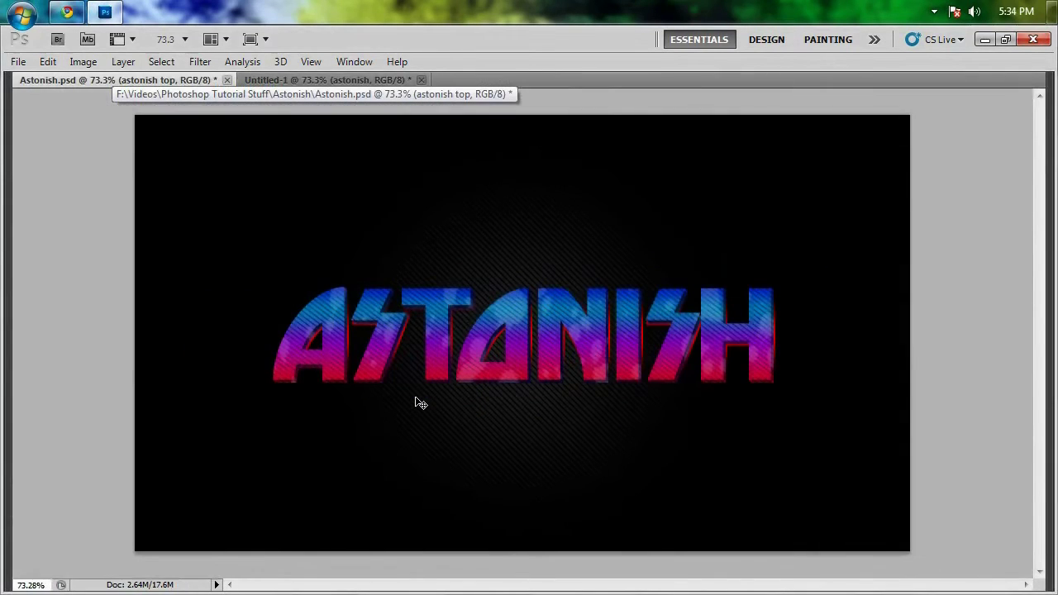
scroll(198, 423, "up", 6)
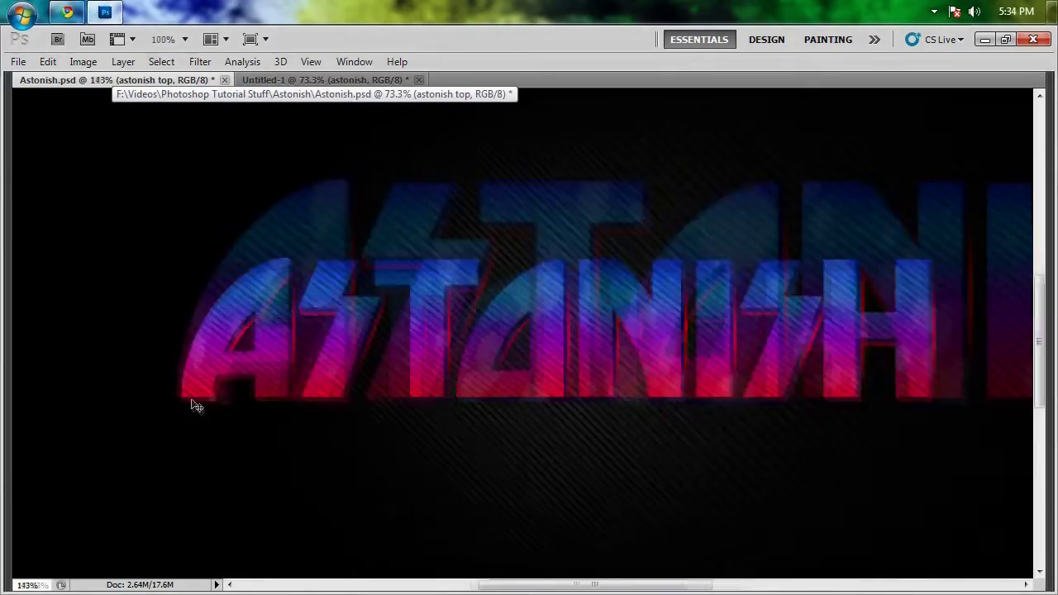
scroll(197, 421, "down", 2)
scroll(197, 422, "down", 2)
scroll(189, 421, "up", 2)
scroll(197, 426, "down", 1)
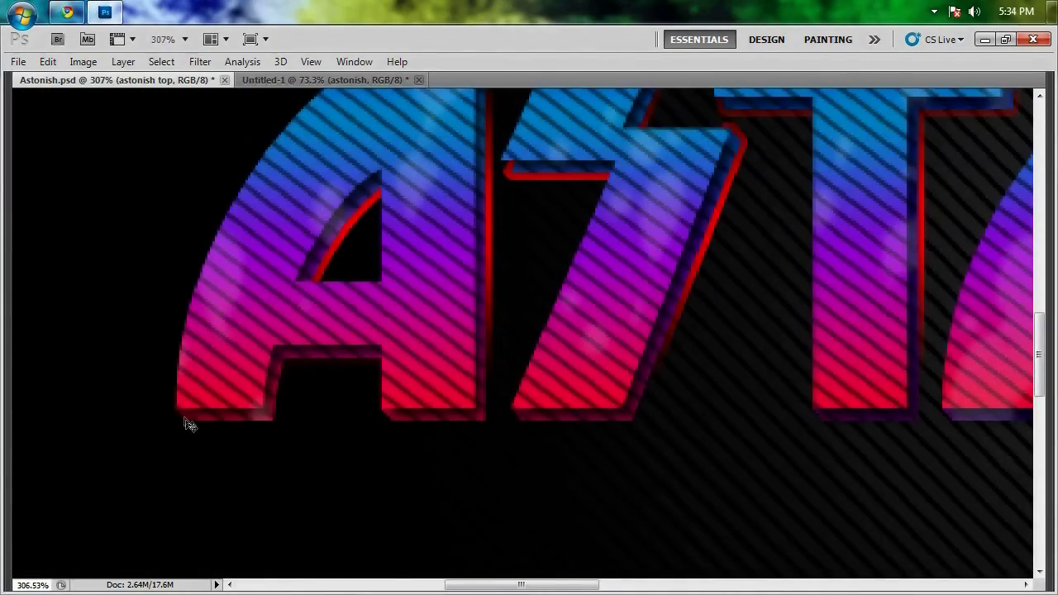
left_click_drag(371, 425, 468, 456)
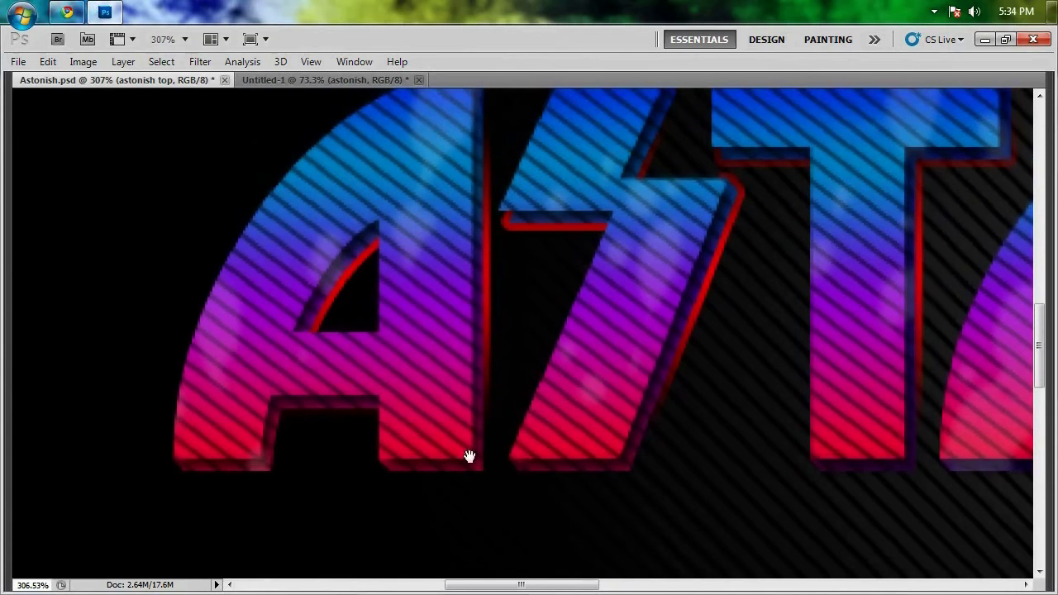
left_click_drag(518, 368, 495, 428)
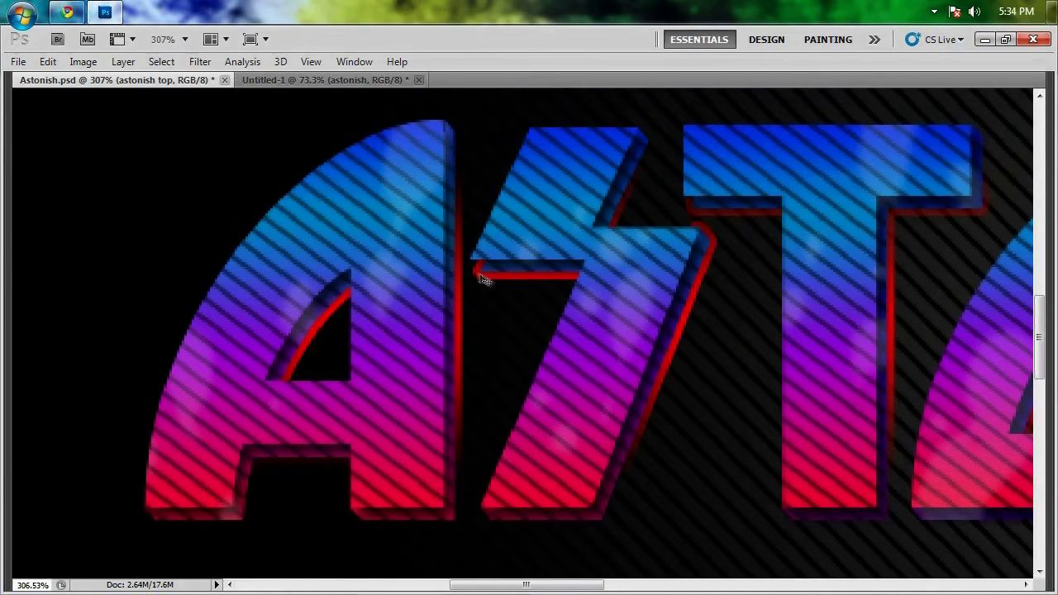
- Examine the stroke and bottom corners along the remaining letters of the finished word, and return to the full view
left_click_drag(814, 297, 650, 300)
left_click_drag(919, 406, 362, 392)
left_click_drag(992, 398, 683, 402)
left_click_drag(766, 447, 656, 458)
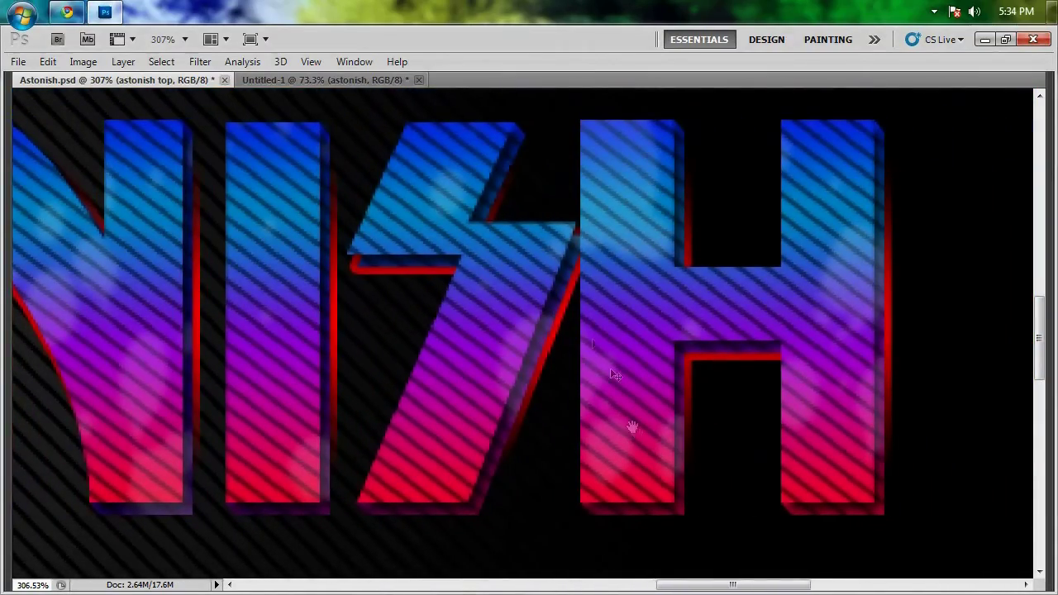
left_click_drag(645, 406, 573, 431)
key("ctrl+0")
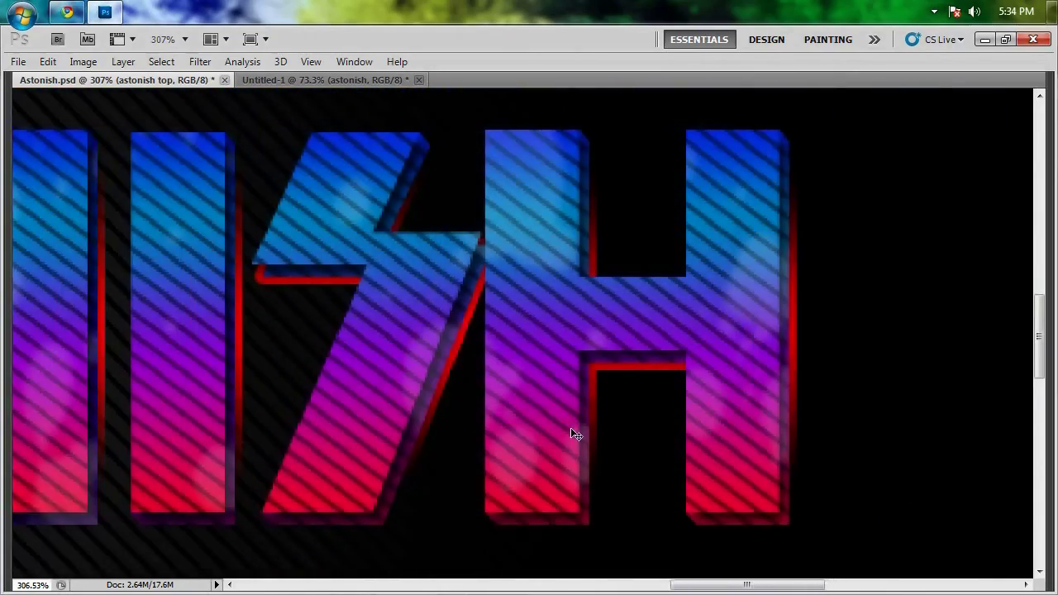
key("Tab")
key("ctrl+0")
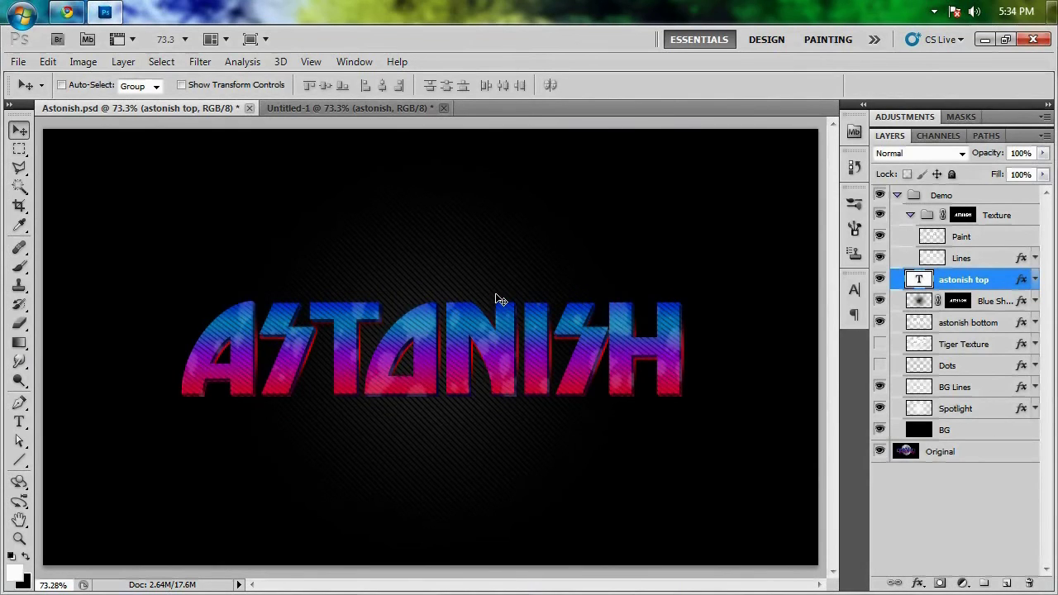
- Return to the Untitled-1 document and rasterize the astonish bottom text layer, toggling its visibility to check it
left_click(310, 108)
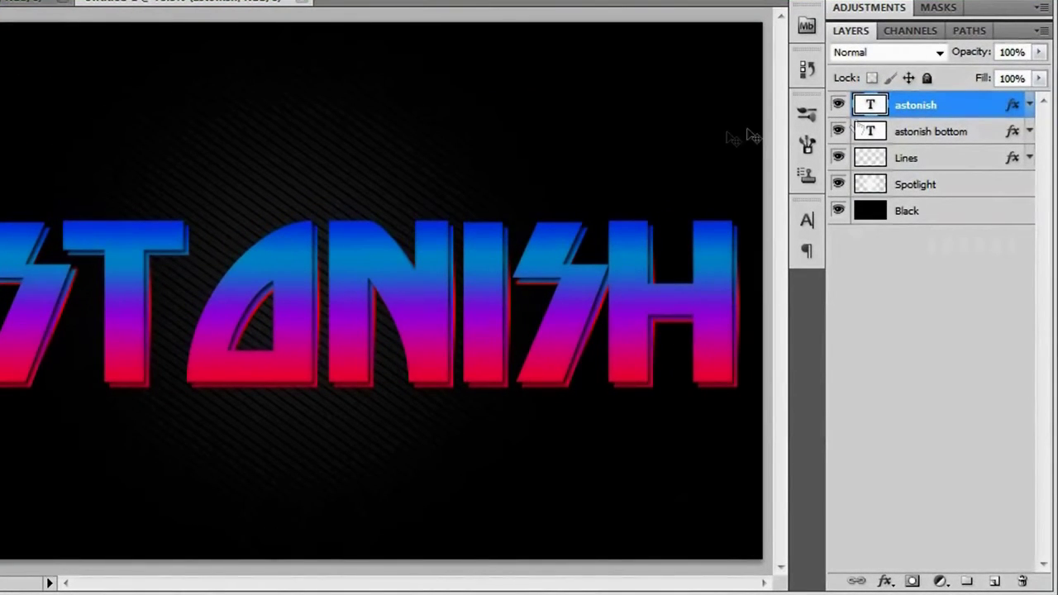
left_click(934, 134)
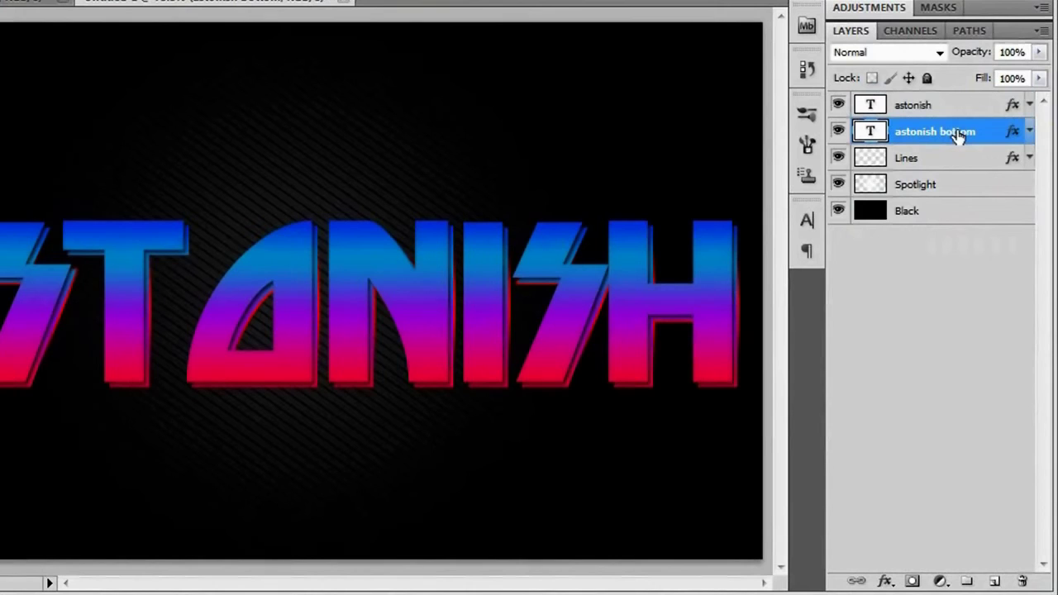
right_click(959, 135)
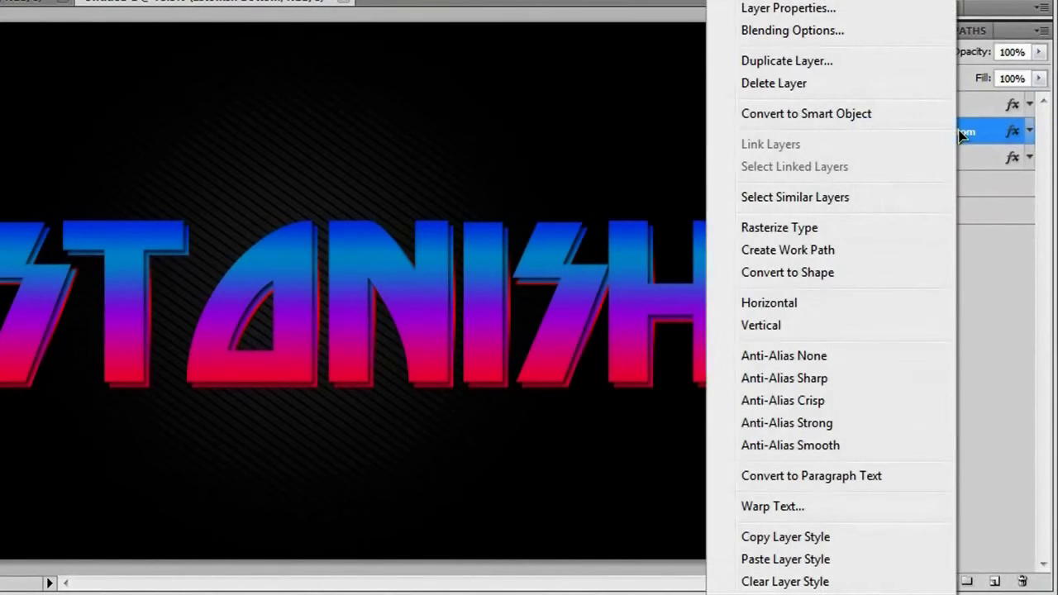
left_click(860, 230)
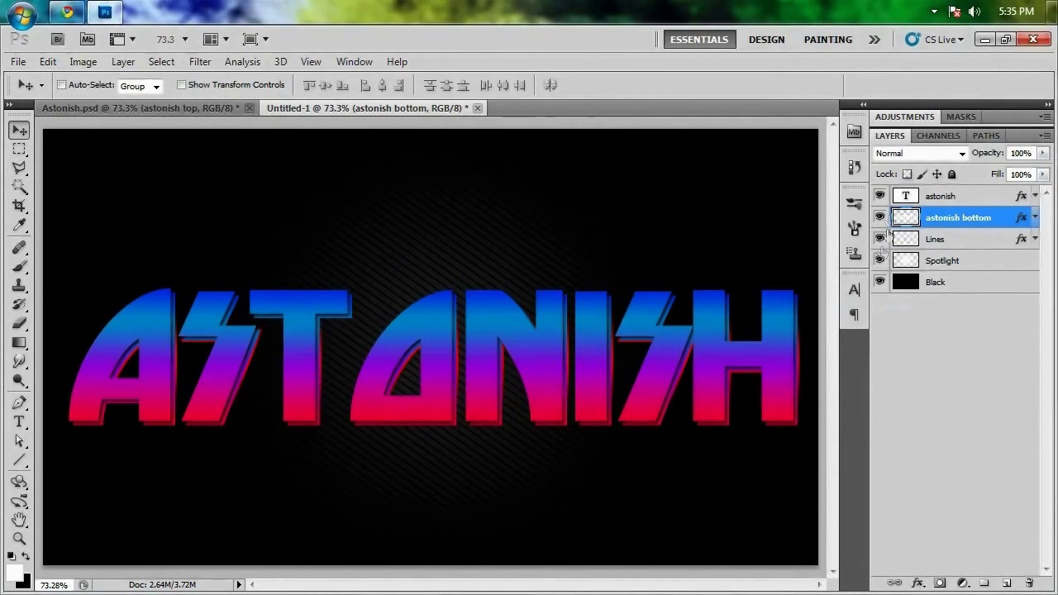
left_click(879, 217)
left_click(880, 218)
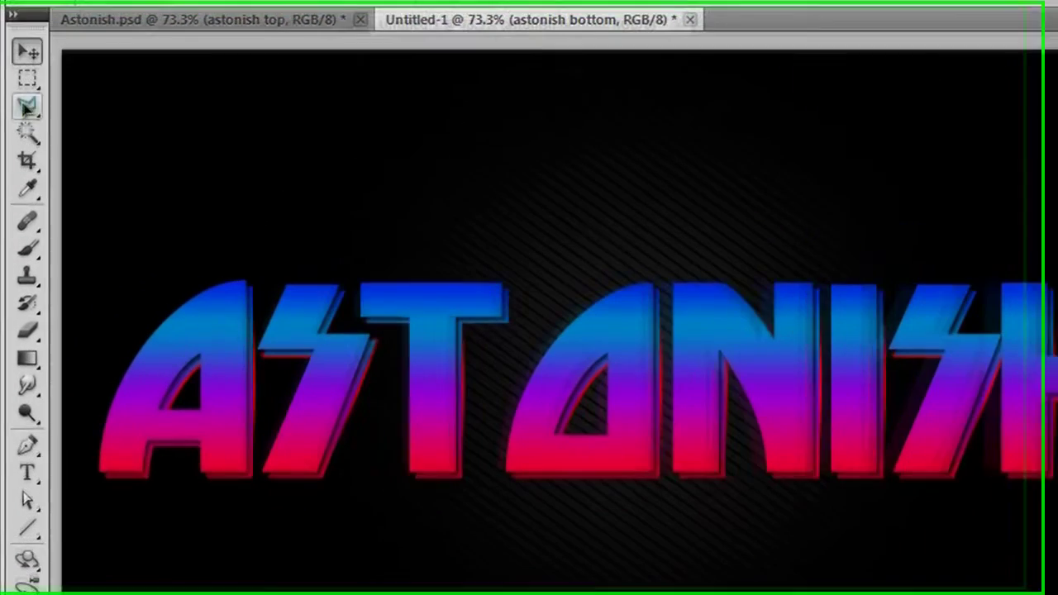
- With the Polygonal Lasso, select the triangular gap between the top and bottom copies at the lower-left corner of the A's left foot
left_click(19, 167)
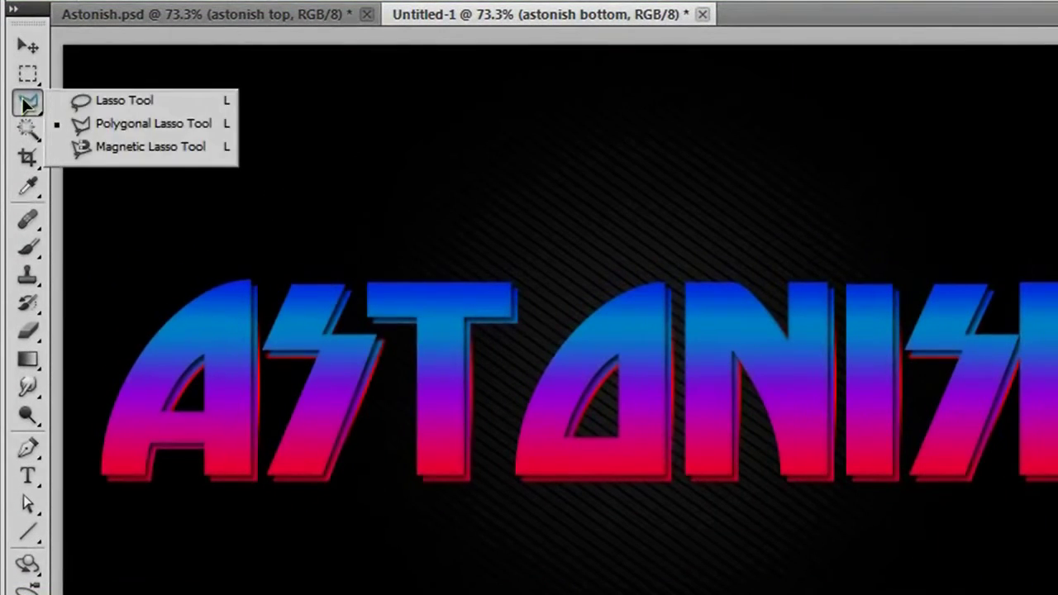
left_click(219, 124)
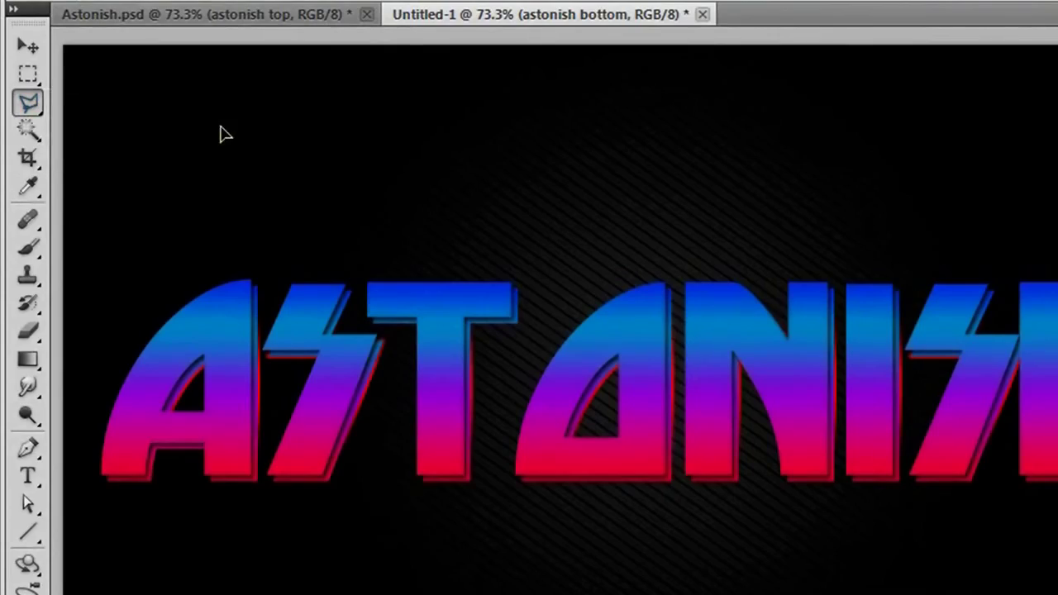
scroll(82, 428, "up", 11)
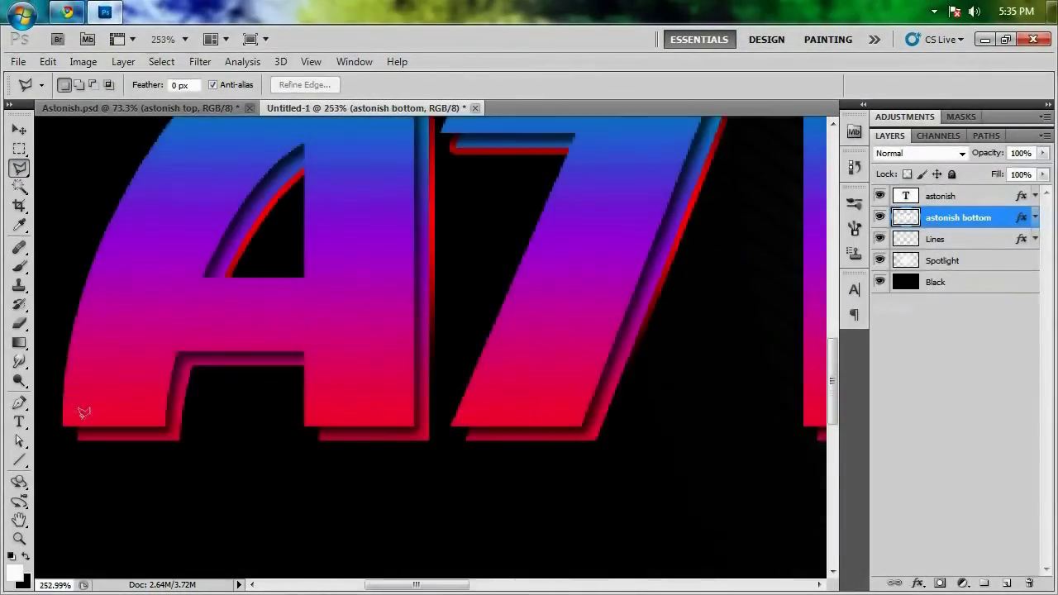
scroll(296, 493, "down", 4)
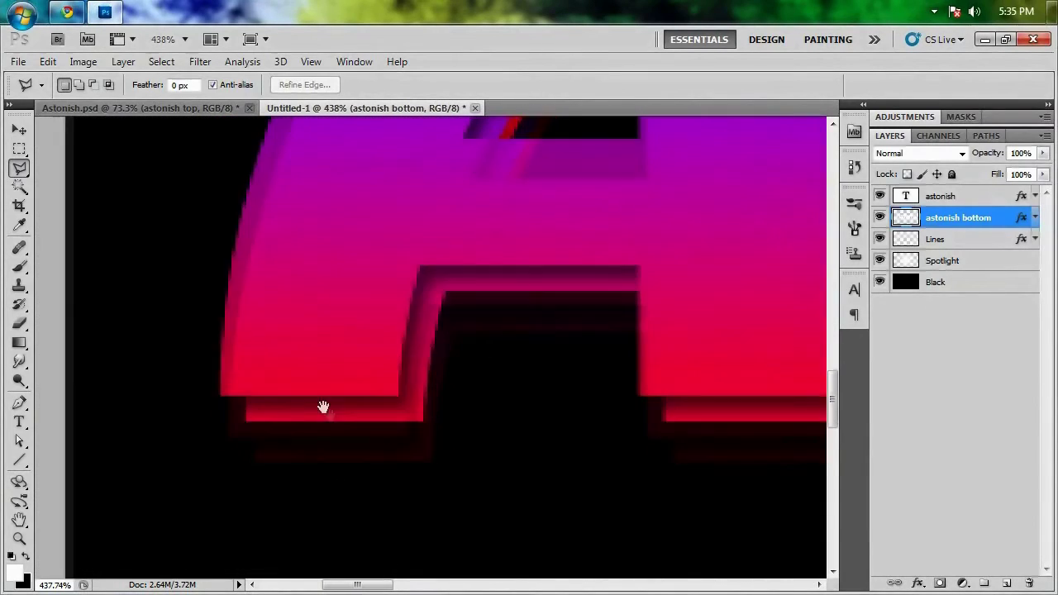
left_click_drag(323, 407, 302, 416)
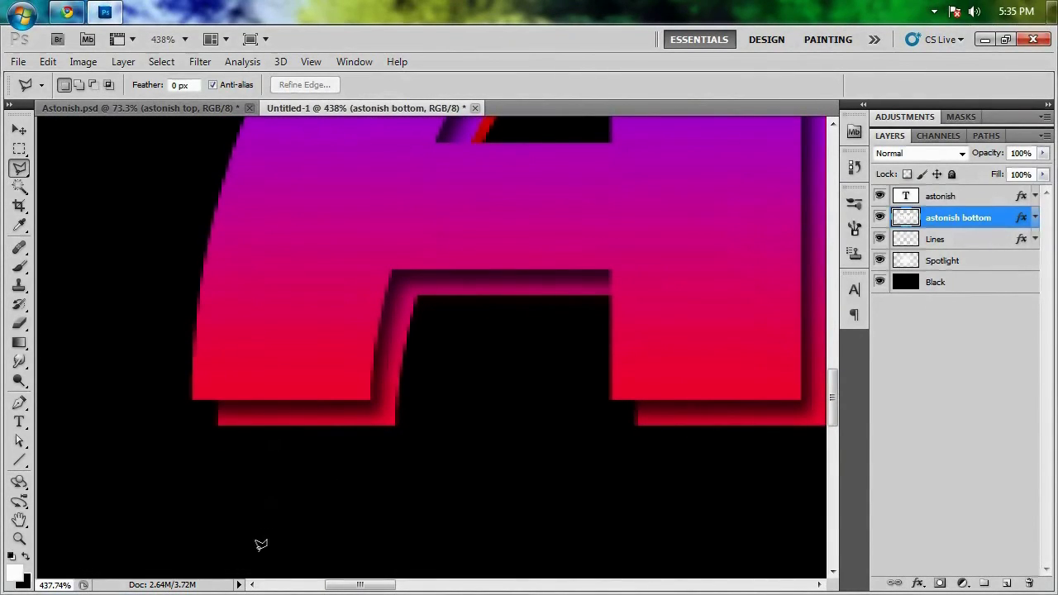
left_click(21, 541)
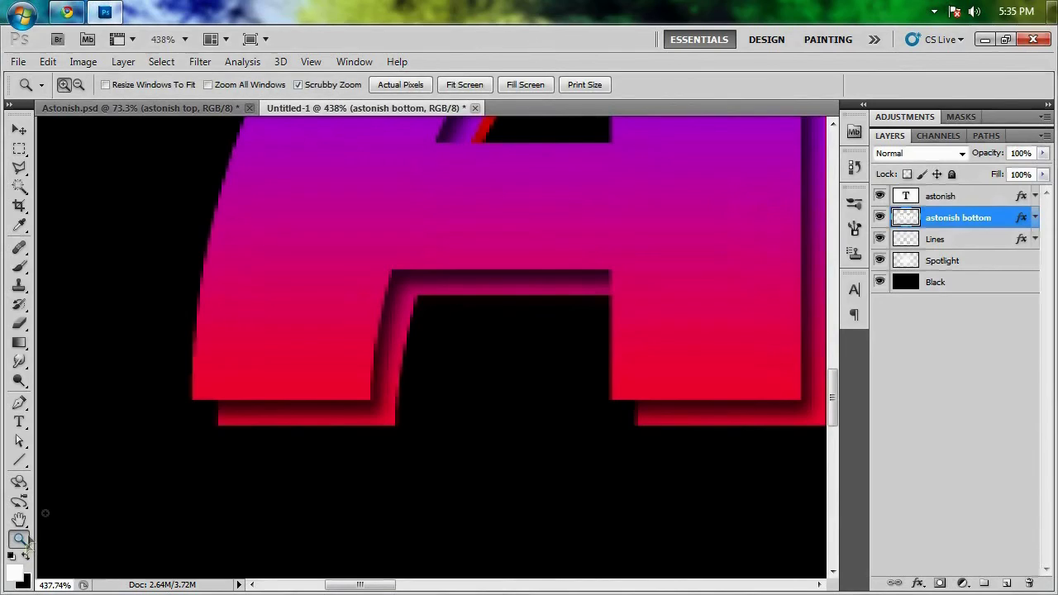
key("l")
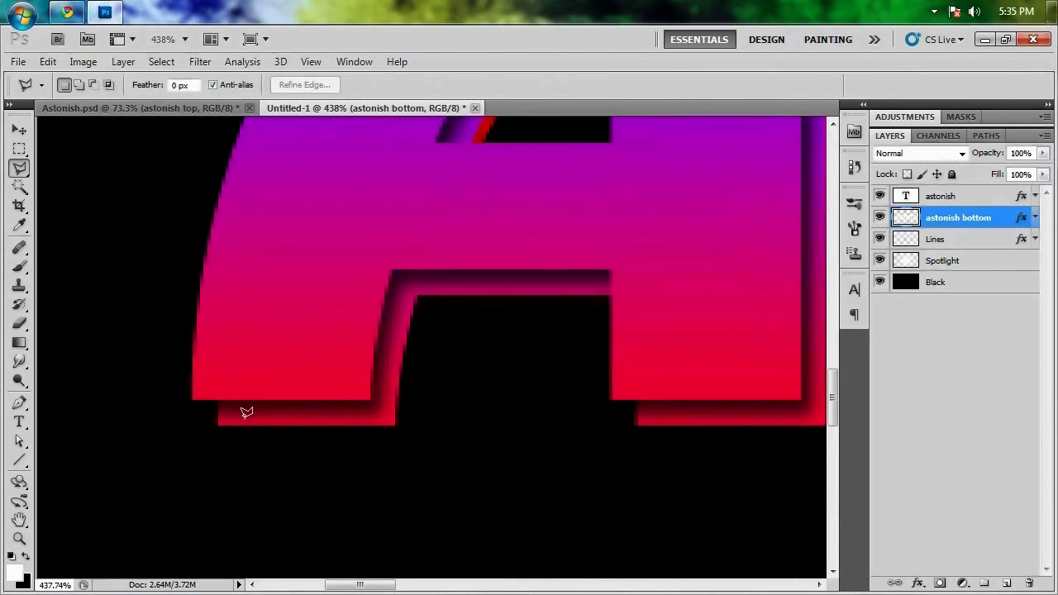
scroll(215, 415, "up", 5)
scroll(215, 411, "up", 2)
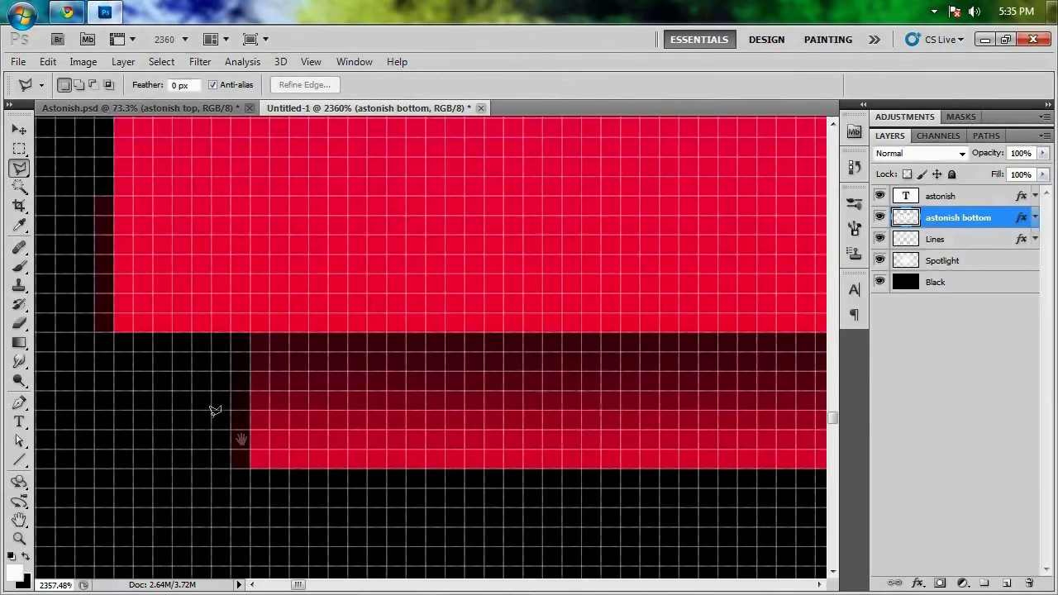
left_click_drag(314, 466, 415, 431)
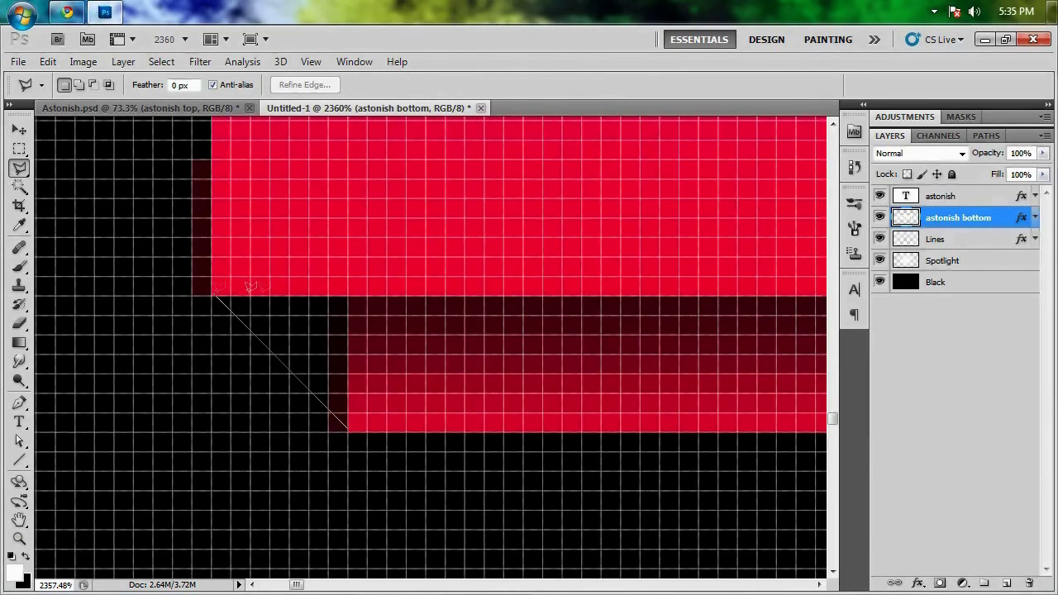
left_click(362, 293)
double_click(351, 422)
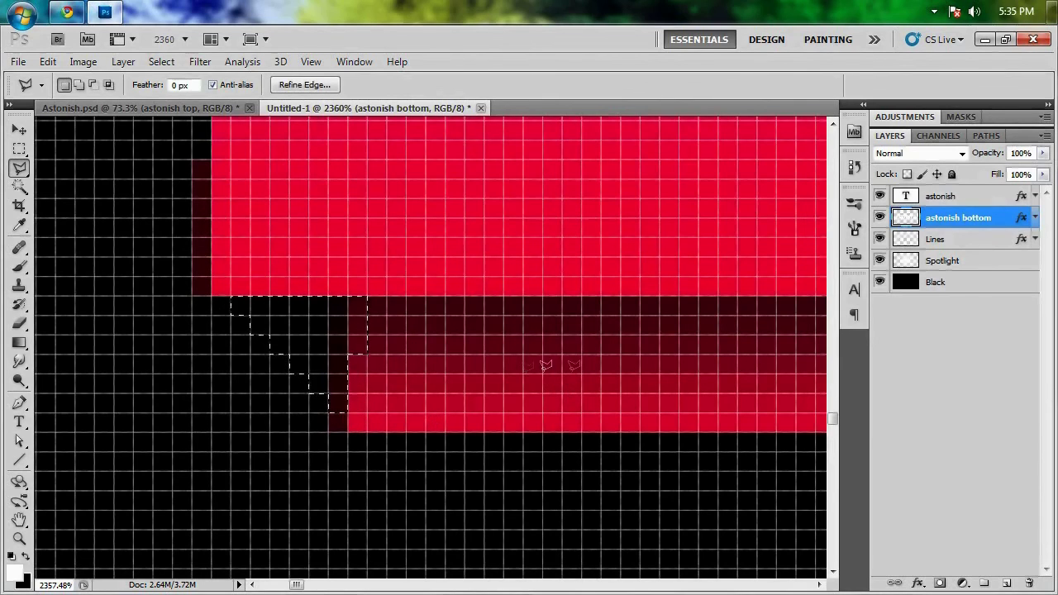
- Add the triangular gap at the lower-left corner of the A's right foot to the selection
left_click_drag(792, 354, 256, 388)
left_click_drag(817, 395, 593, 426)
key("shift")
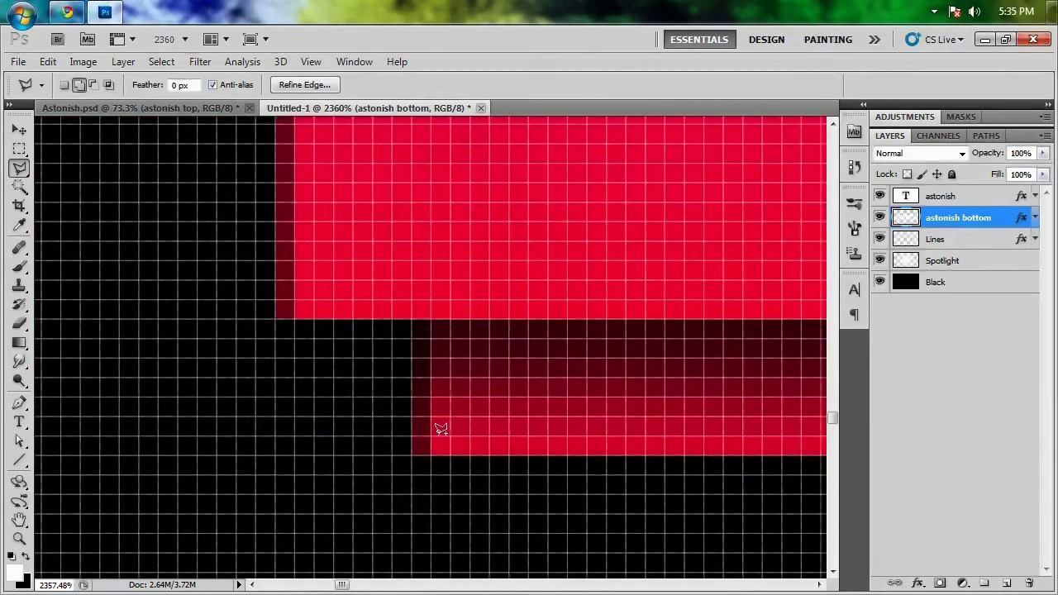
left_click(431, 454)
left_click(436, 445)
- Examine the lower-left corner of the first S up close, and look along the bottom corners of the remaining letters
scroll(627, 446, "down", 1)
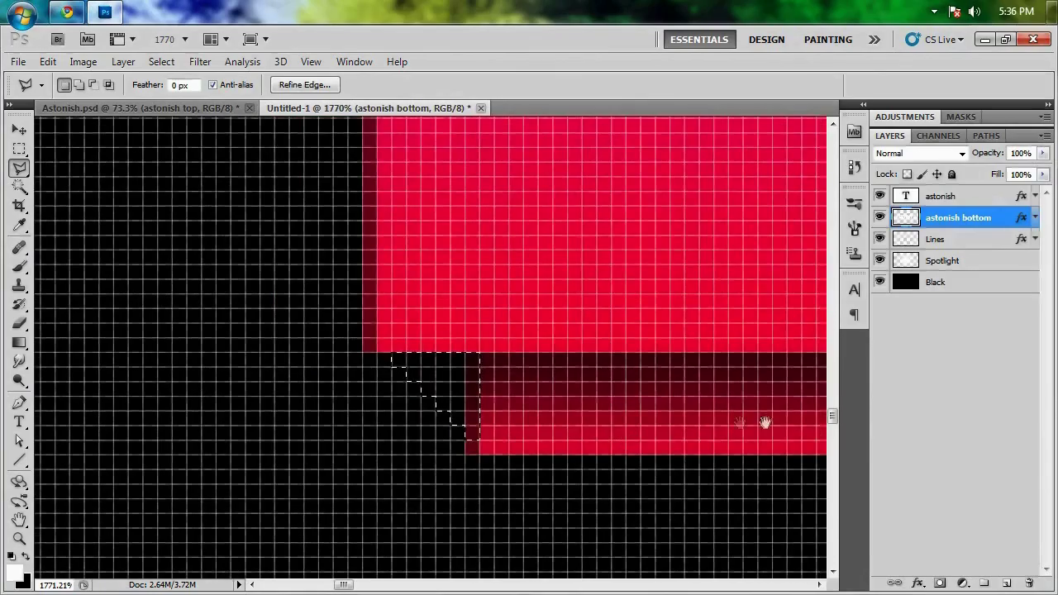
left_click_drag(782, 404, 402, 411)
left_click_drag(497, 407, 570, 359)
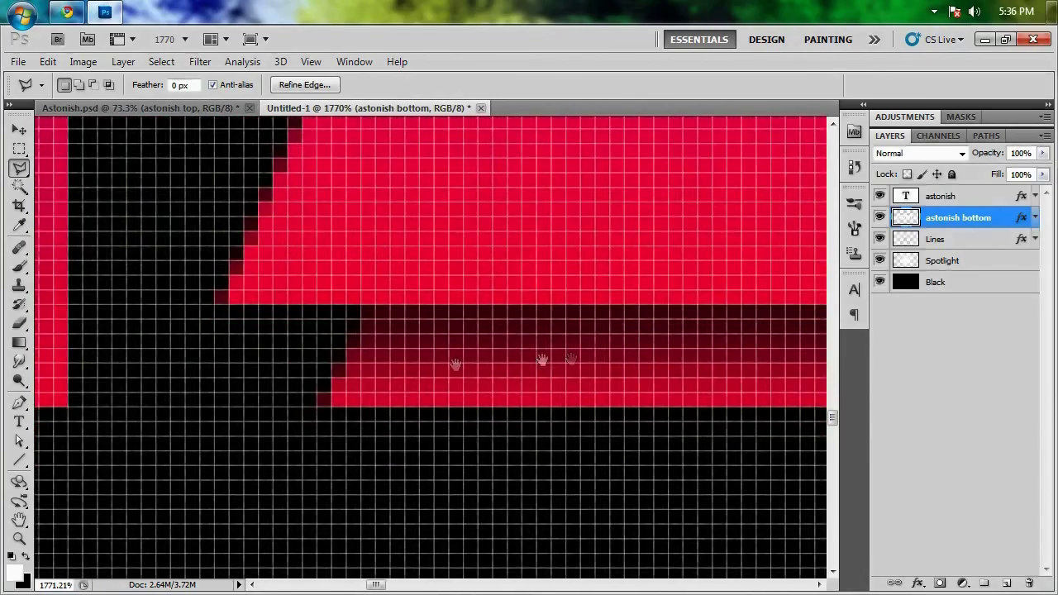
scroll(355, 376, "up", 2)
left_click_drag(349, 381, 492, 393)
scroll(490, 384, "down", 11)
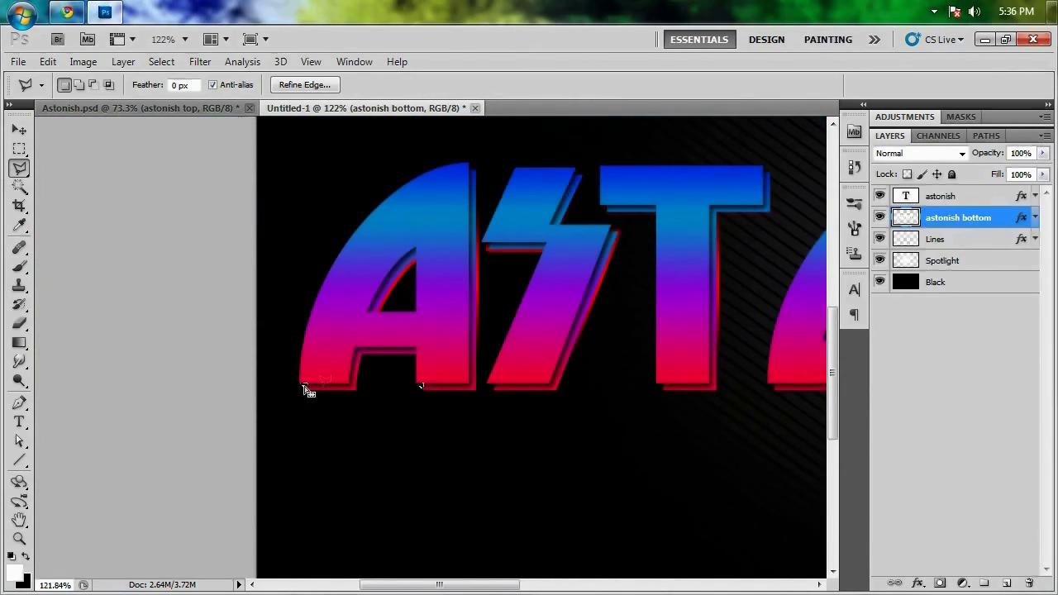
left_click_drag(647, 387, 331, 405)
left_click_drag(678, 398, 326, 411)
left_click_drag(642, 413, 296, 413)
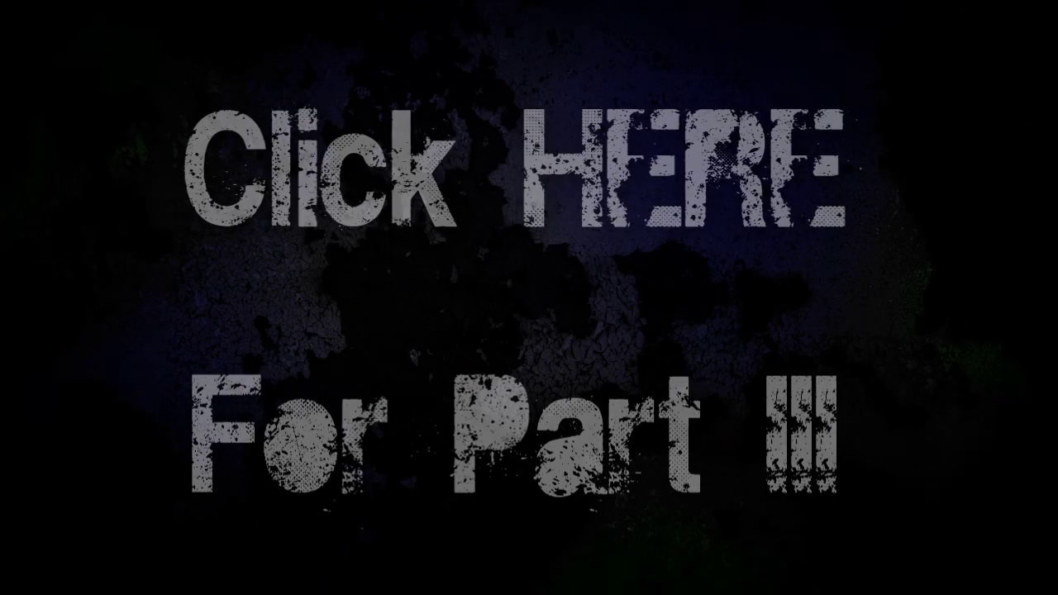